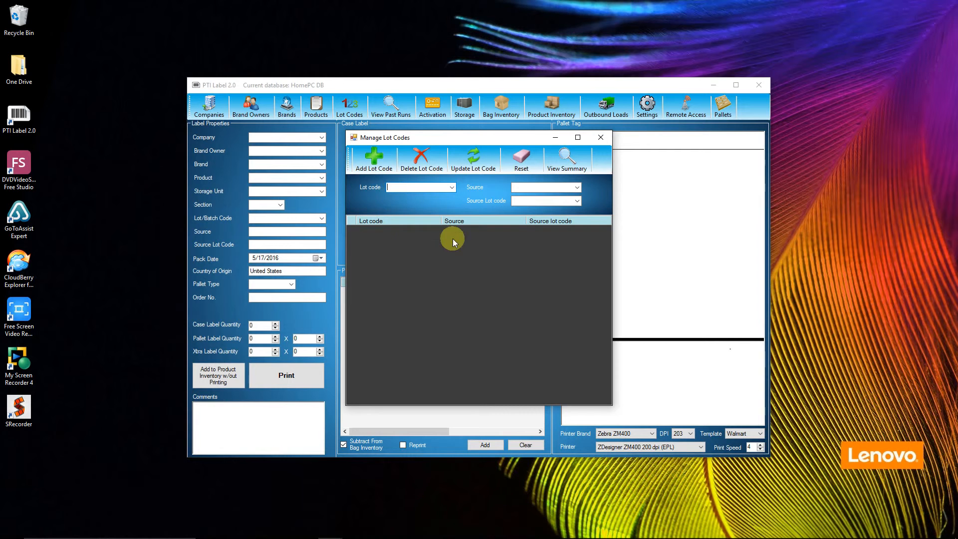
- Replace the open lot code manager with the Storage Manager and check which storage units it offers
left_click(601, 138)
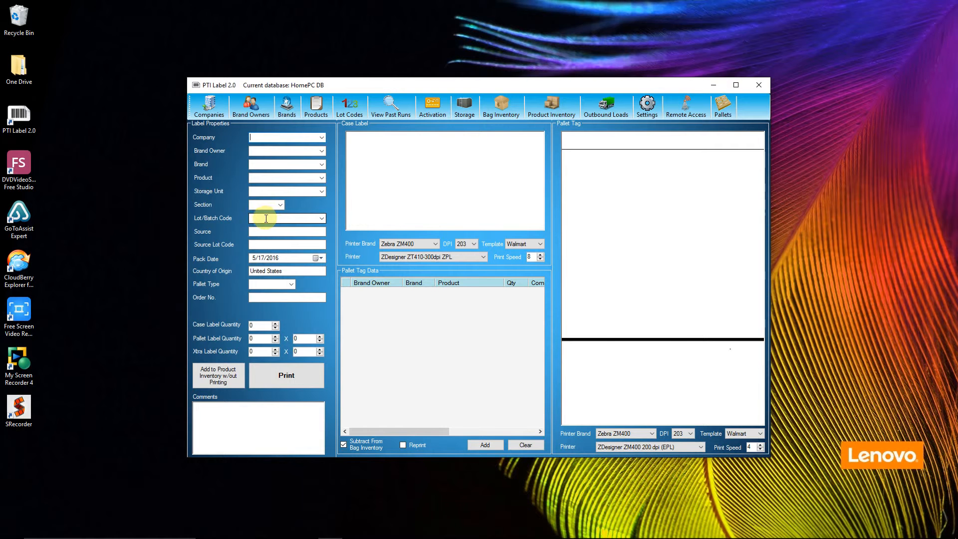
left_click(465, 111)
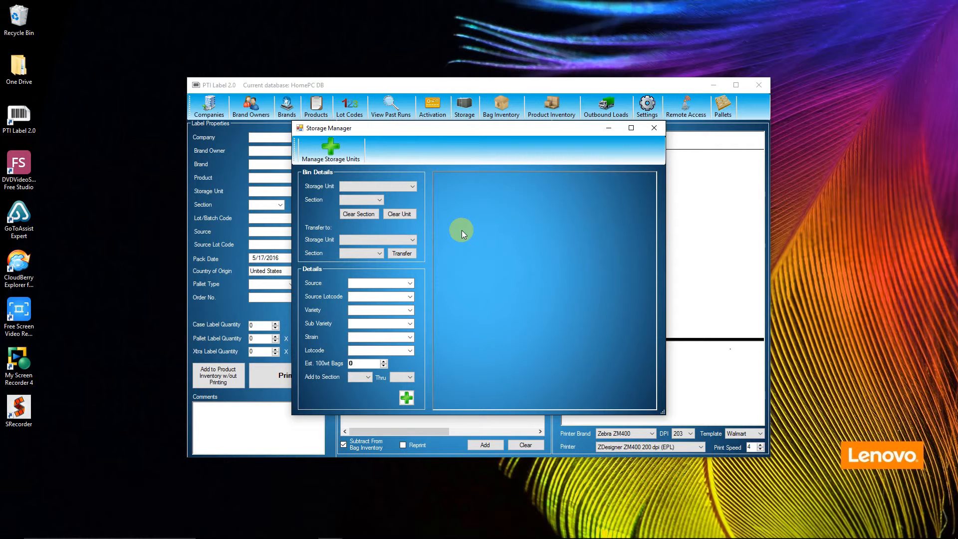
left_click(412, 187)
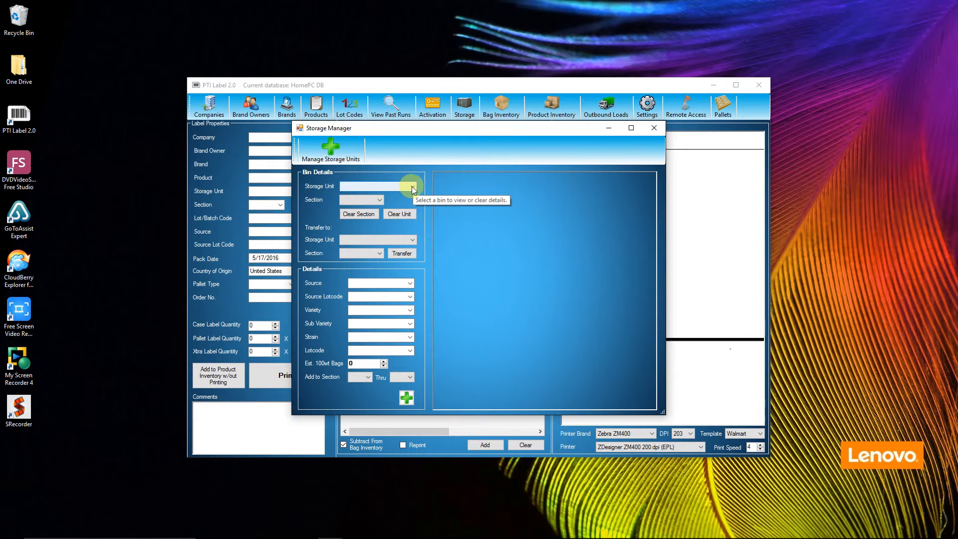
left_click(412, 187)
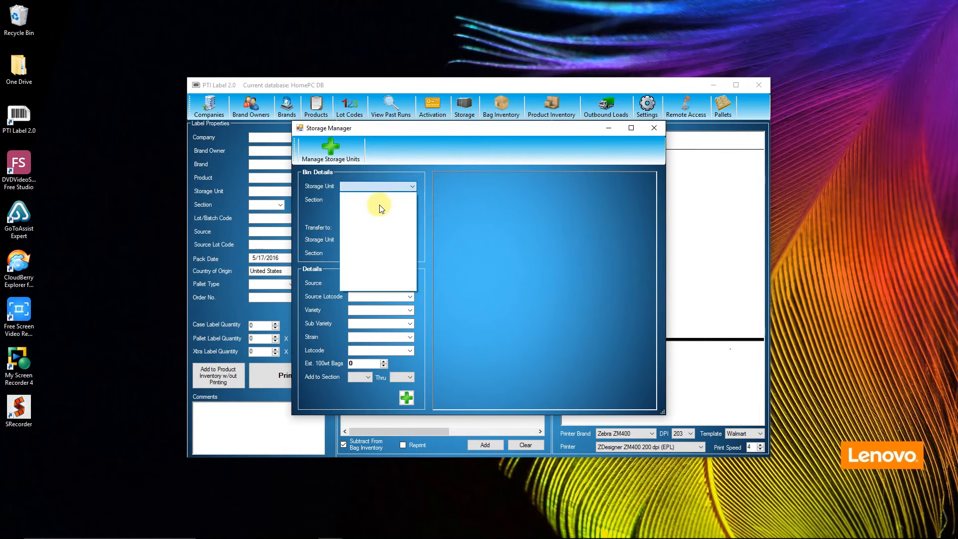
left_click(402, 181)
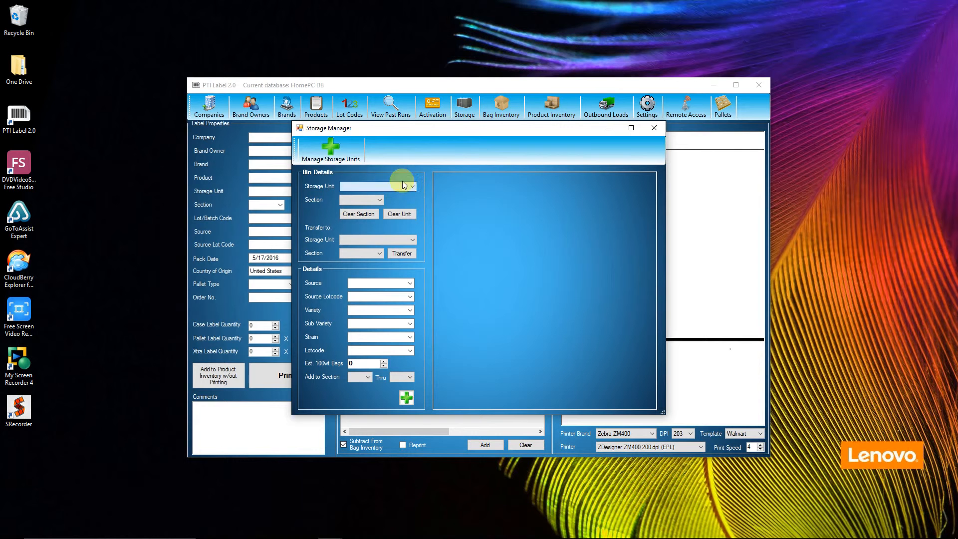
- In the storage unit setup, add a storage unit named Bin 1 with 12 sections
left_click(340, 154)
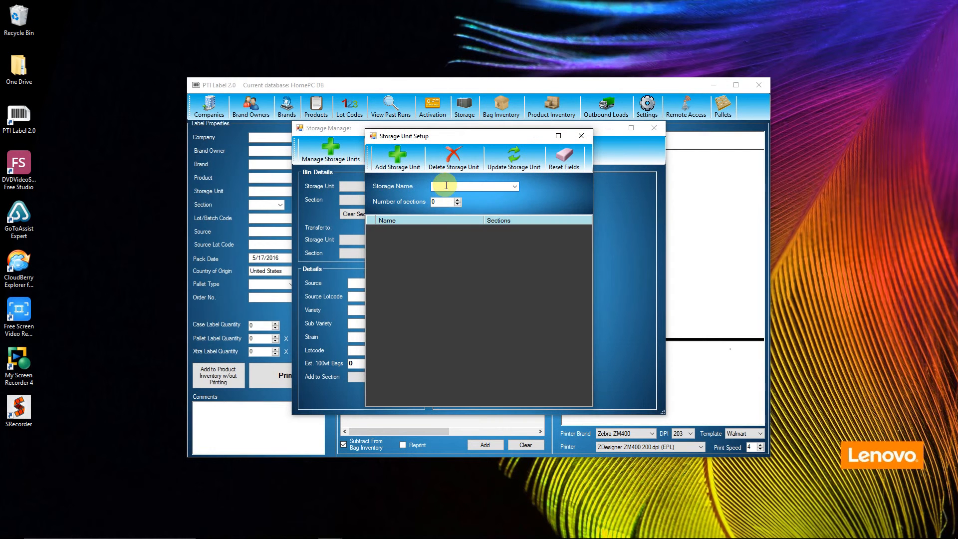
type("Bin 1")
key("Tab")
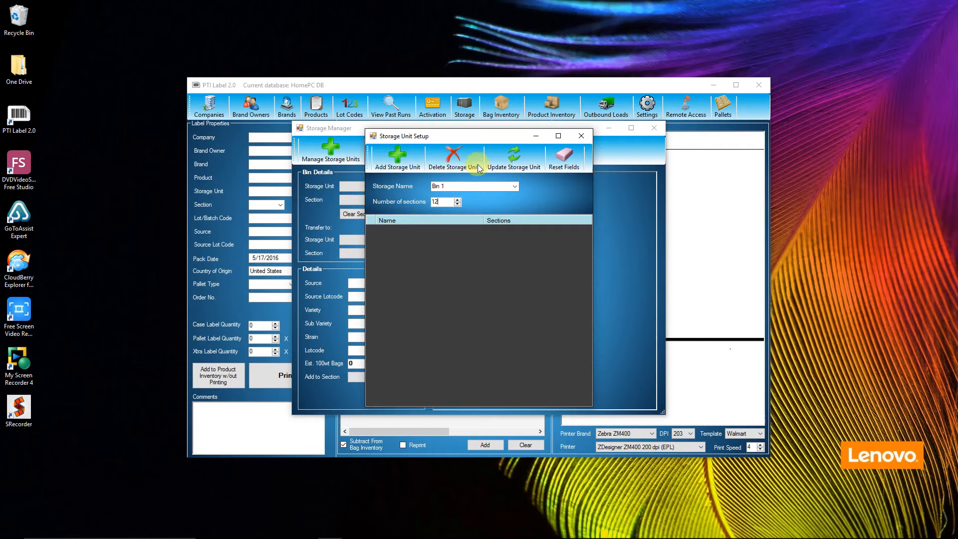
left_click(402, 164)
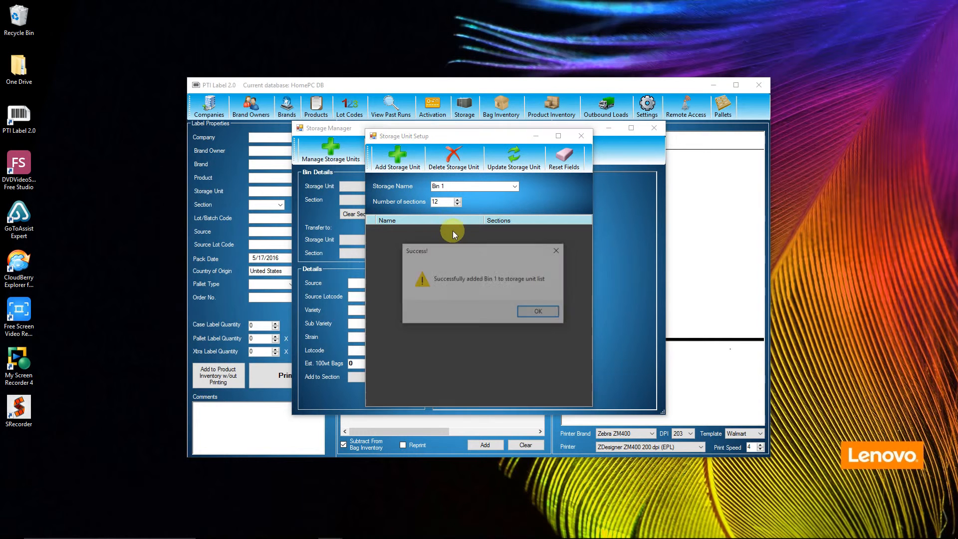
left_click(537, 314)
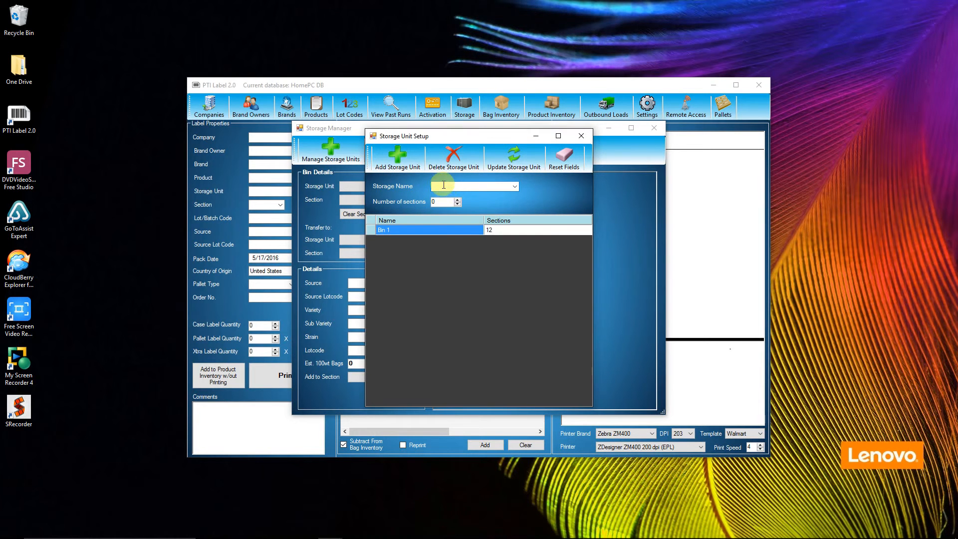
- Add a second storage unit named Bin 2 with 10 sections
left_click(443, 186)
type("Bin 2")
key("Tab")
type("1")
left_click(397, 158)
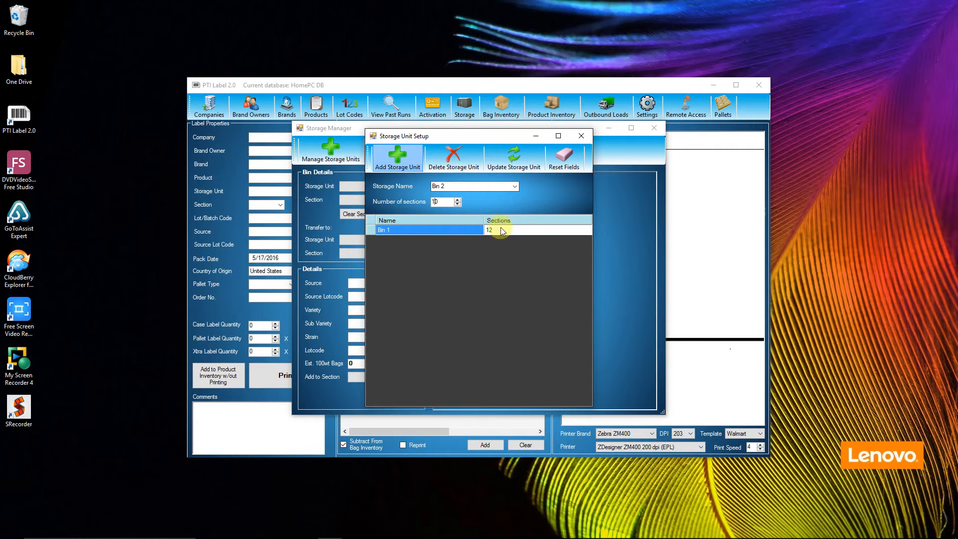
left_click(537, 312)
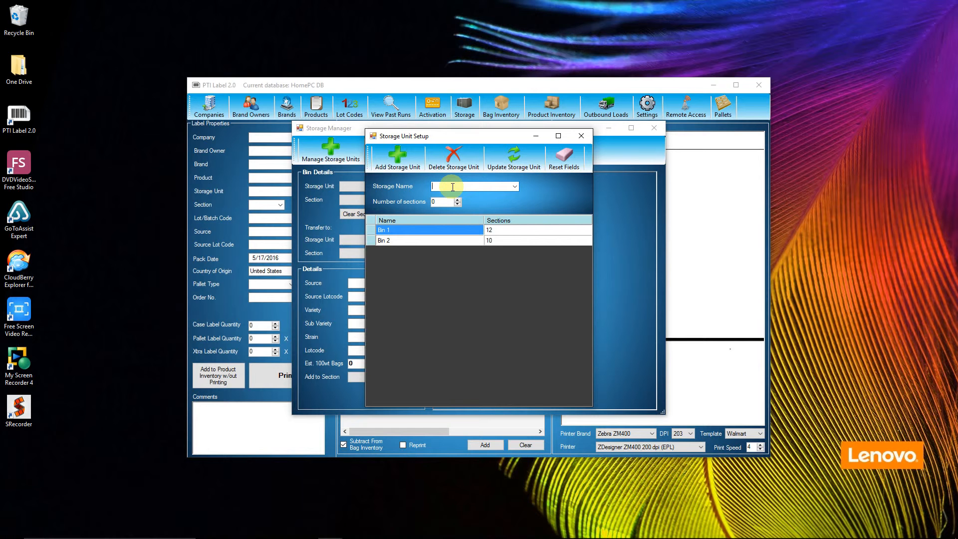
- Add a storage unit named Load 789 with 1 section and close the storage unit setup
type("Load 789")
left_click(498, 185)
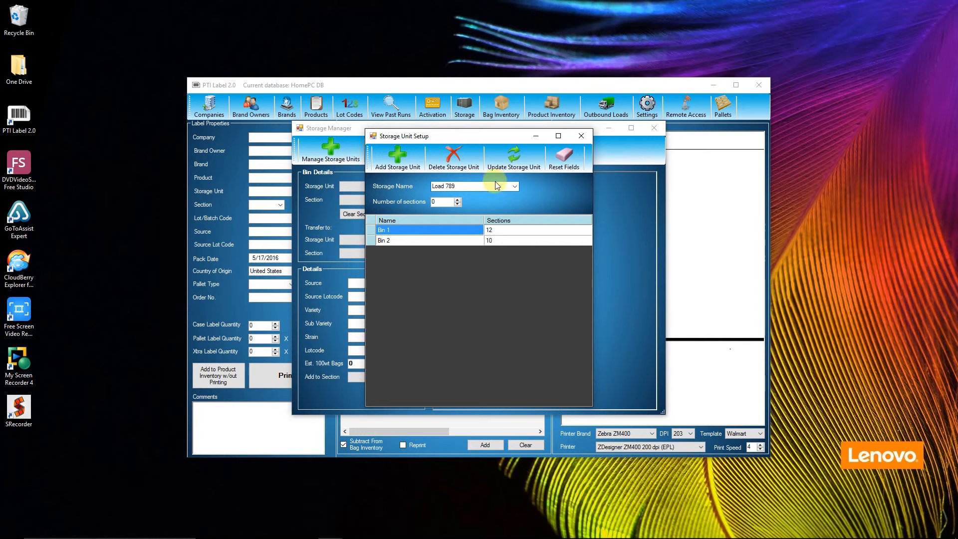
left_click_drag(438, 202, 427, 200)
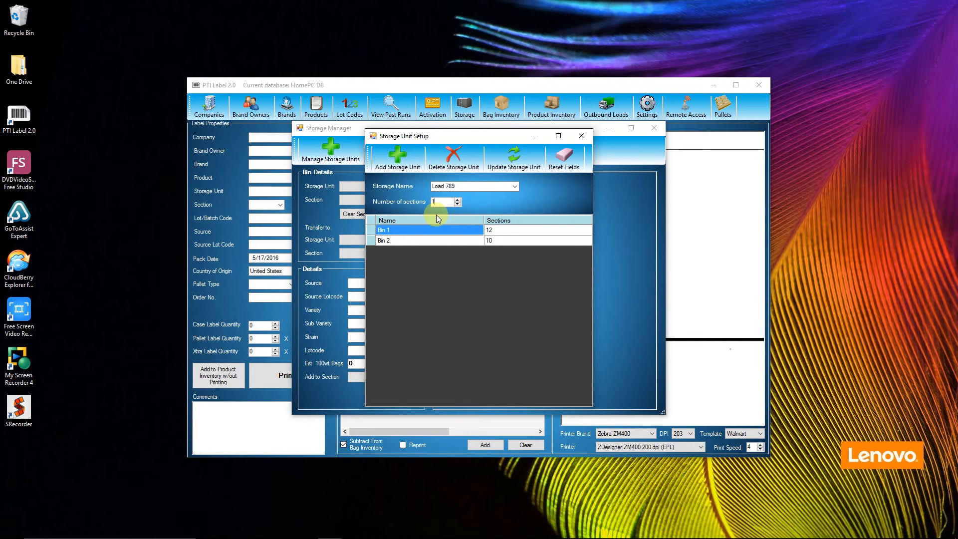
left_click(397, 157)
left_click(542, 312)
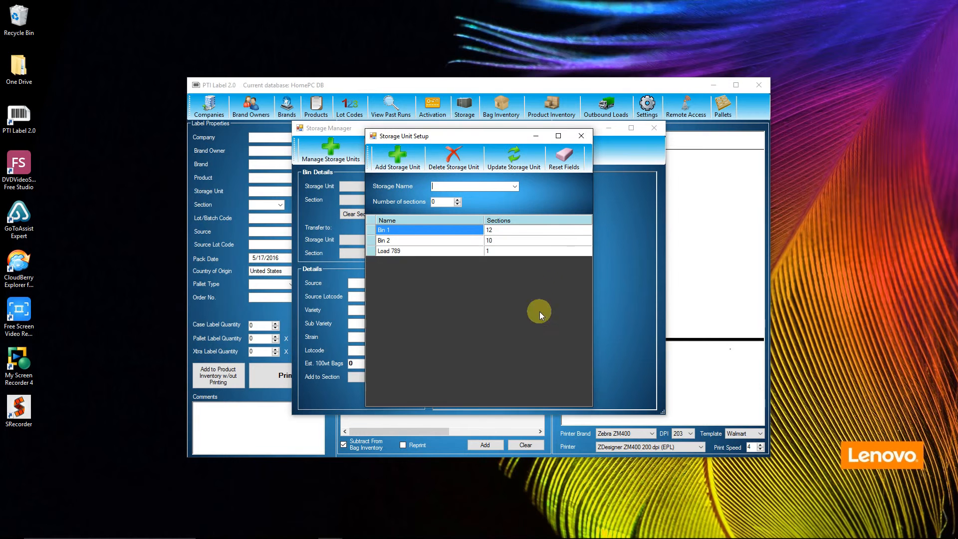
left_click(583, 136)
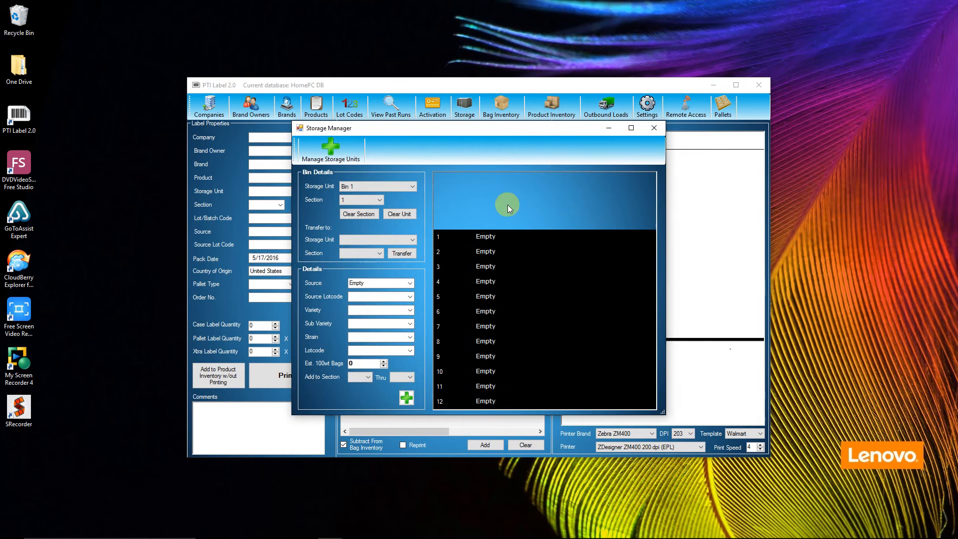
- With Bin 1 as the storage unit, enter Home Farm as the source and SFN2015 as the source lotcode
left_click(413, 186)
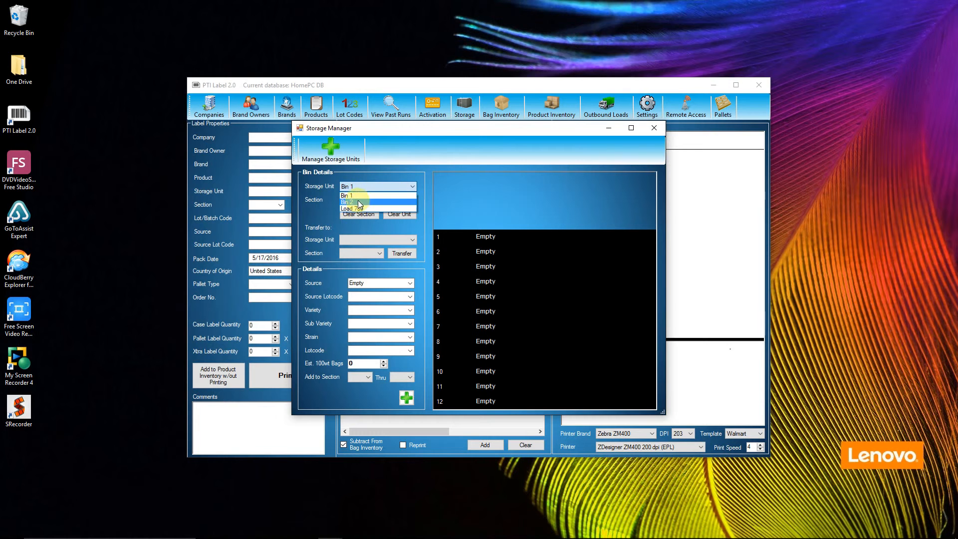
left_click(415, 187)
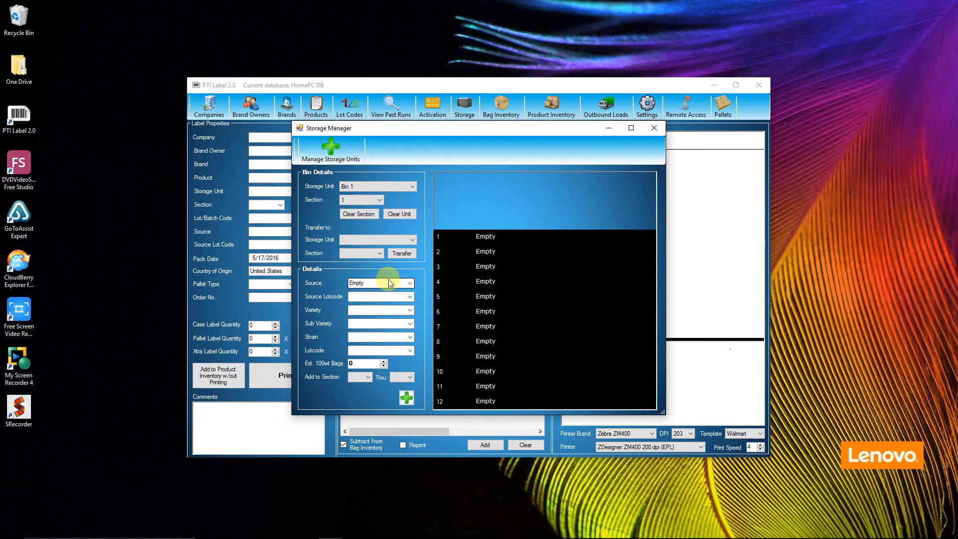
double_click(366, 281)
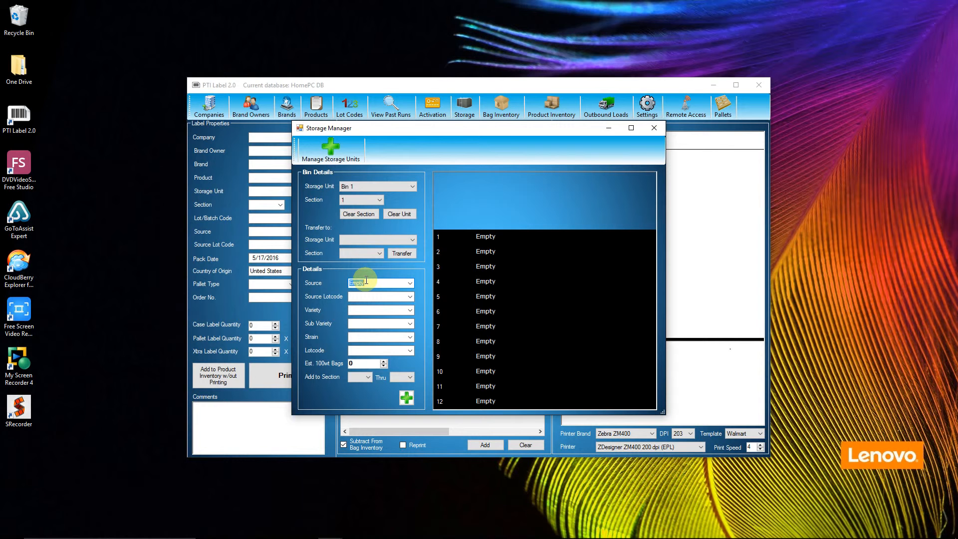
type("Home Farm")
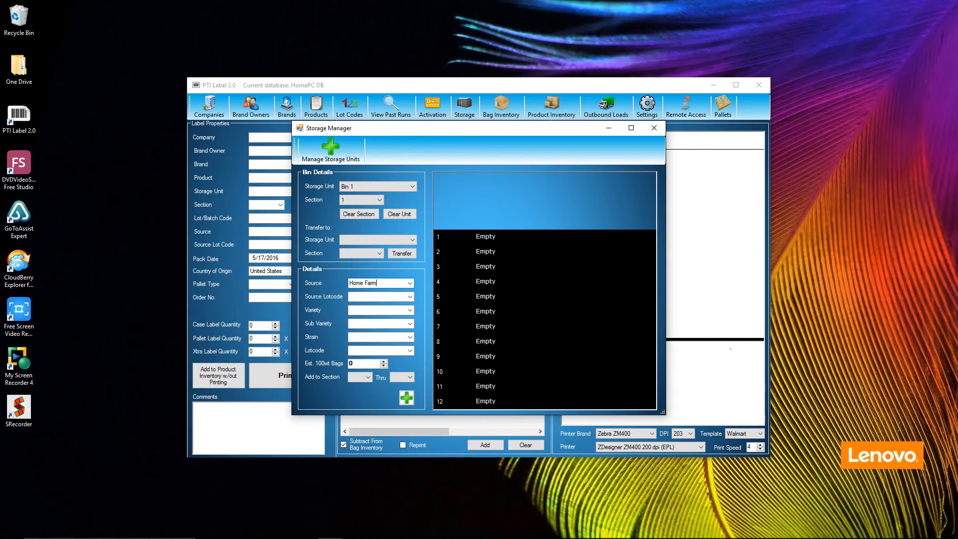
key("Tab")
type("S")
type("B")
type("C20")
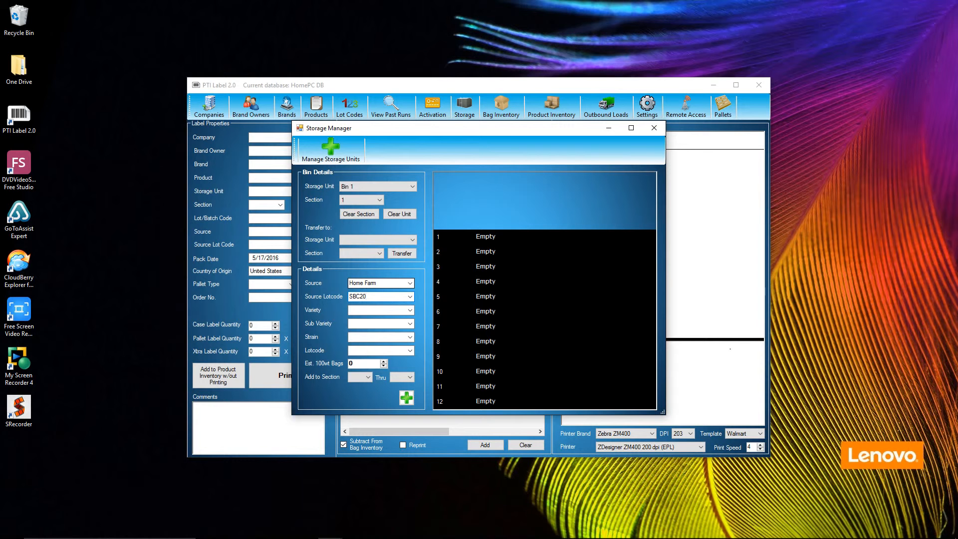
key("BackSpace")
key("BackSpace")
key("BackSpace")
type("FN2015")
key("Tab")
- Enter variety Russet, sub variety Norkotah, strain 296 and lotcode RN2961 in the Bin 1 details
type("Russet")
type("Norkotah")
key("Tab")
type("296")
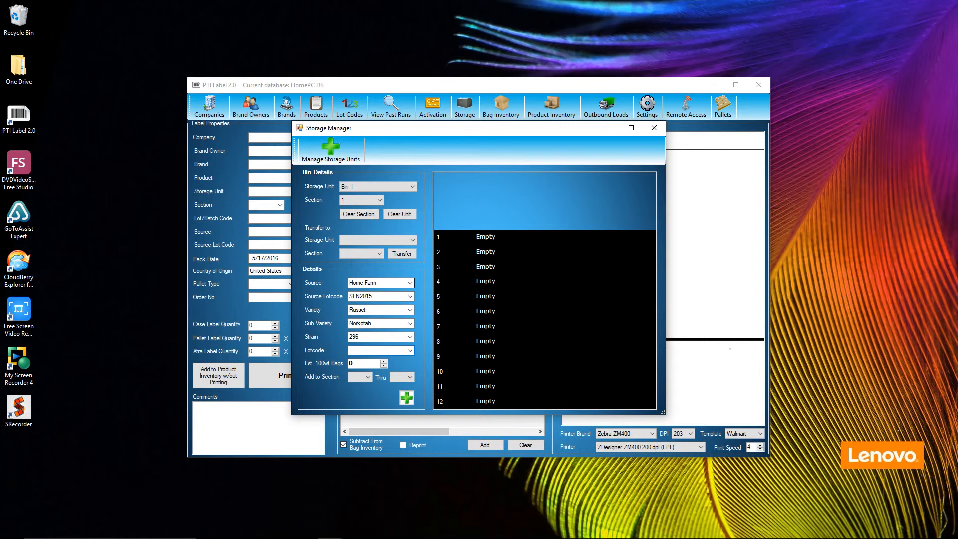
type("RN296-1")
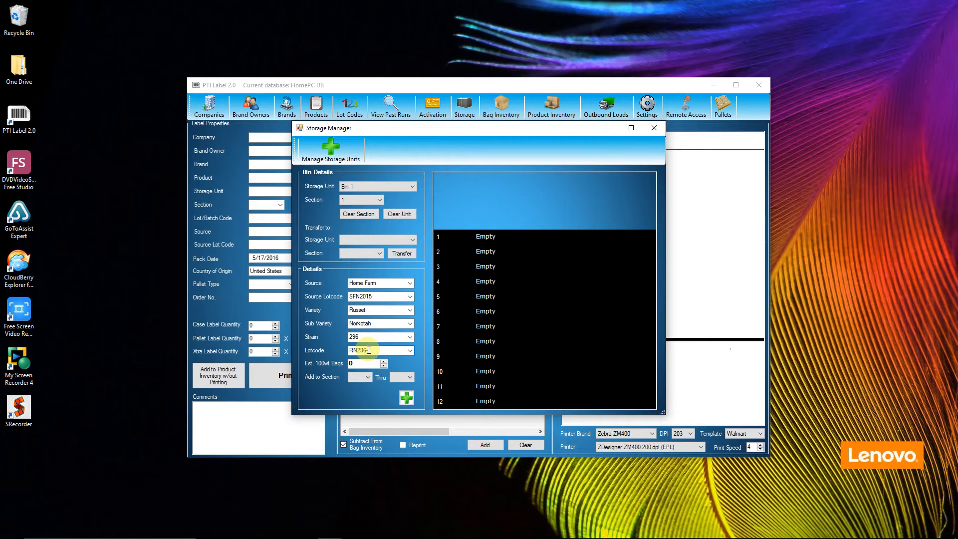
- Set the estimated 100wt bags to 16000 and add the Home Farm details to sections 1 through 9 of Bin 1
left_click(362, 363)
double_click(361, 363)
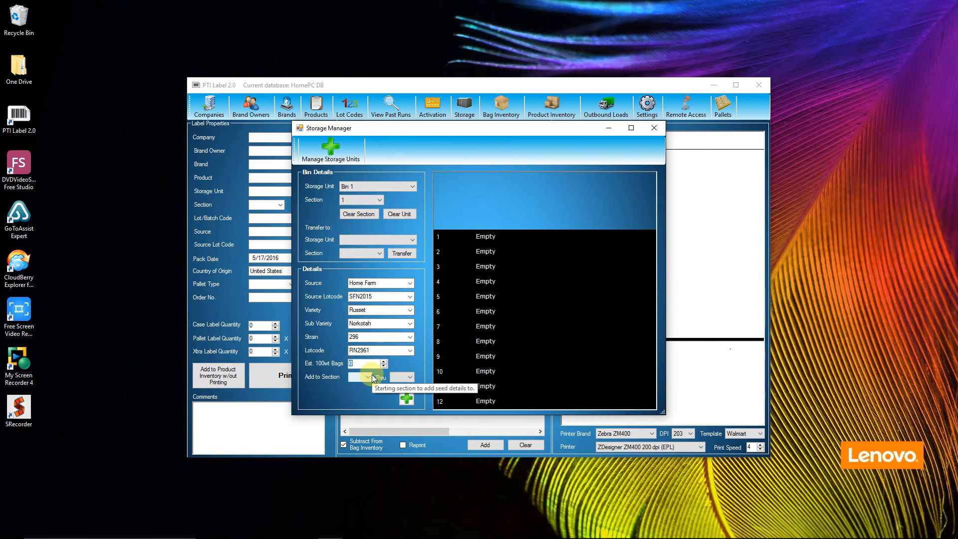
type("16000")
left_click(369, 377)
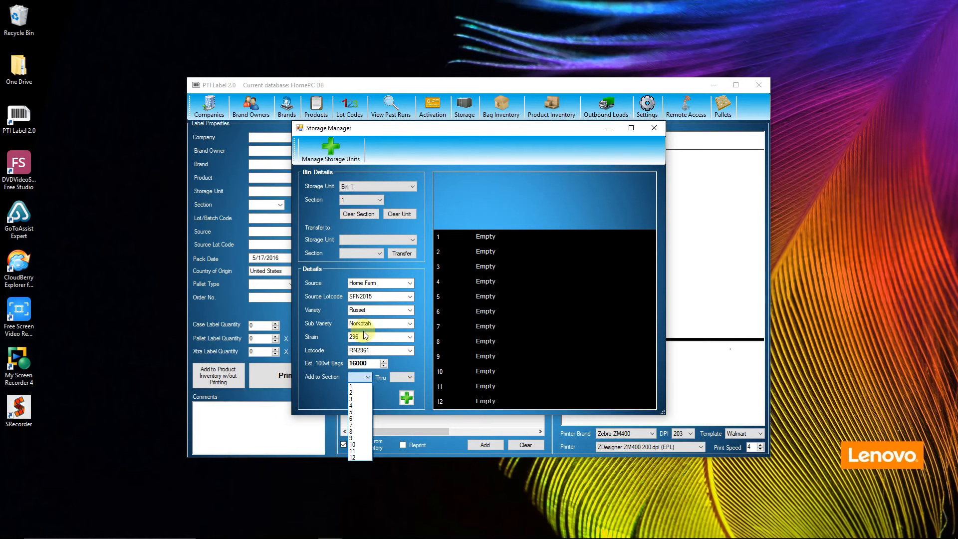
left_click(356, 386)
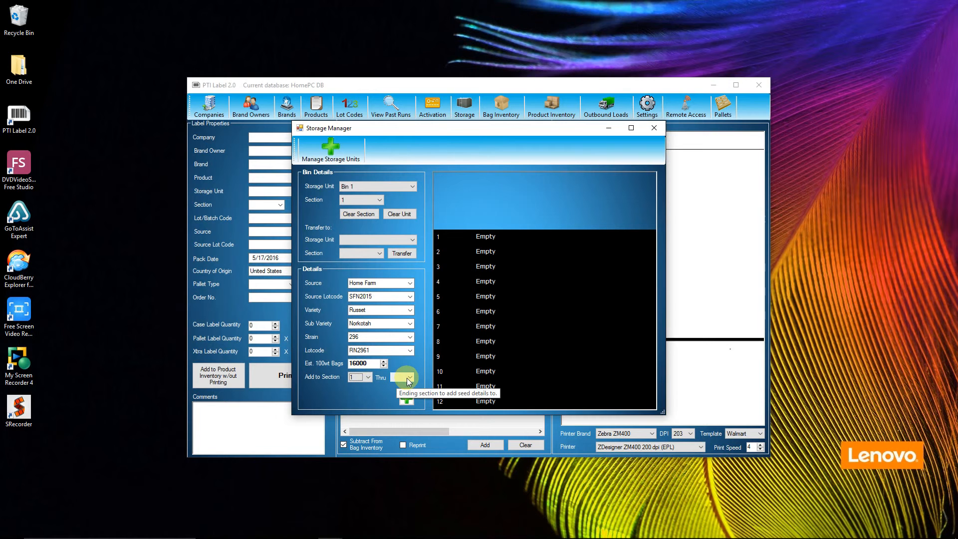
left_click(410, 380)
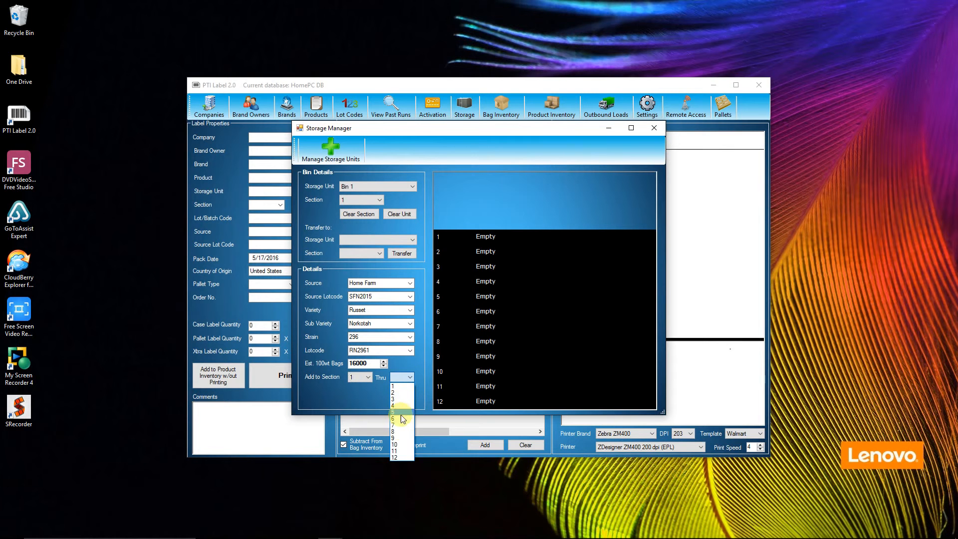
left_click(399, 438)
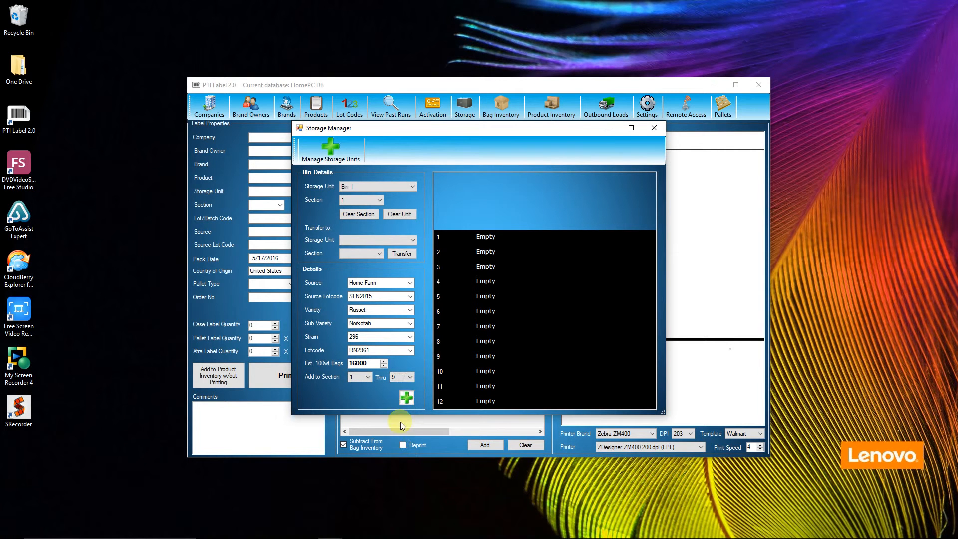
left_click(408, 398)
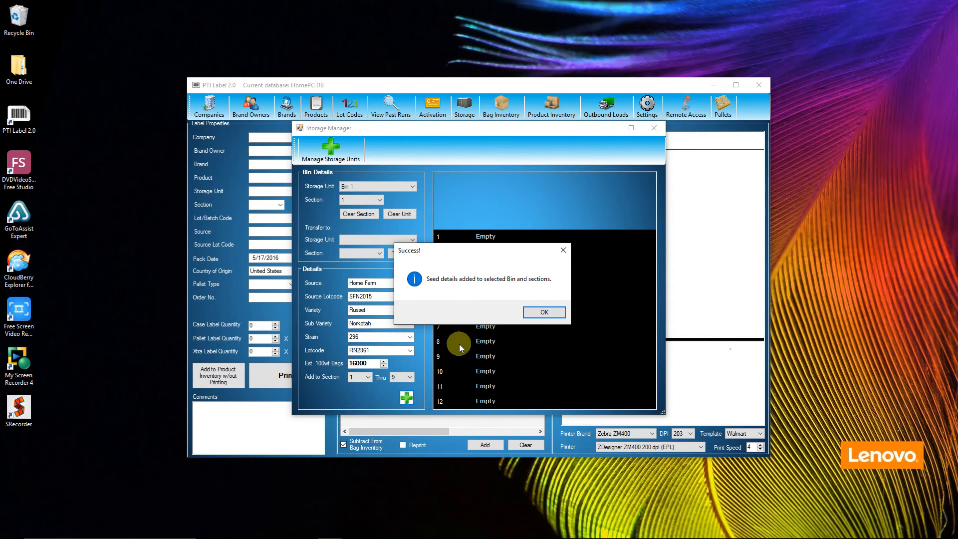
left_click(543, 311)
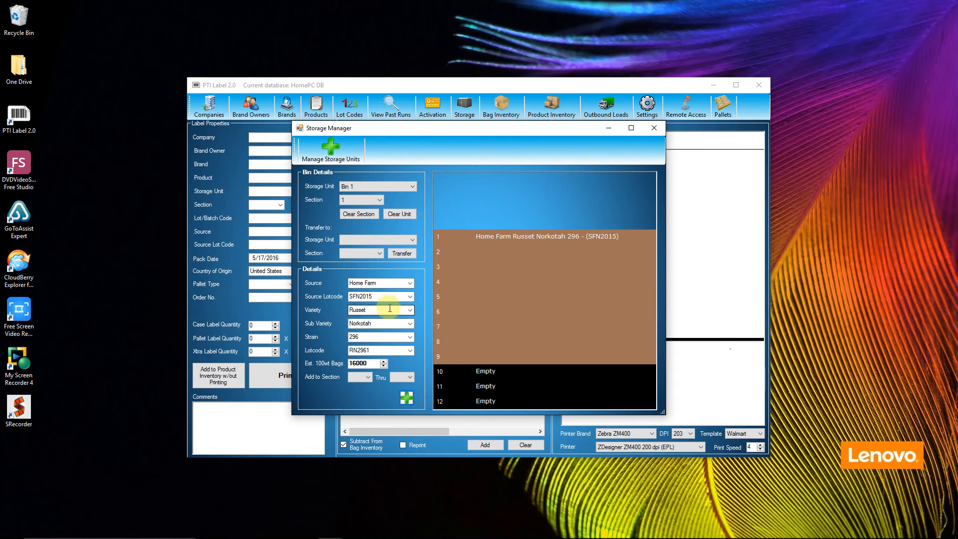
- Change the source to Back 40 and add the details to sections 10 through 12 of Bin 1
left_click(386, 282)
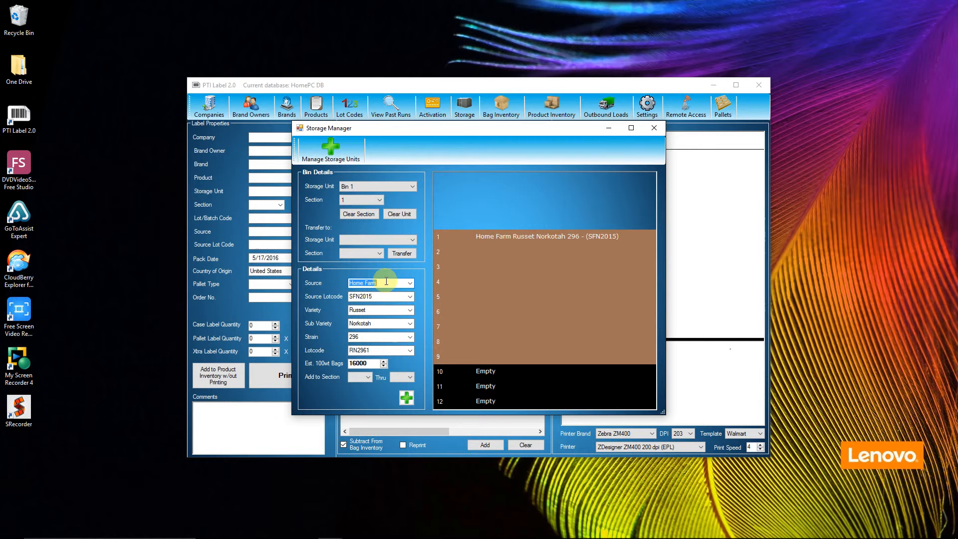
type("Back 40")
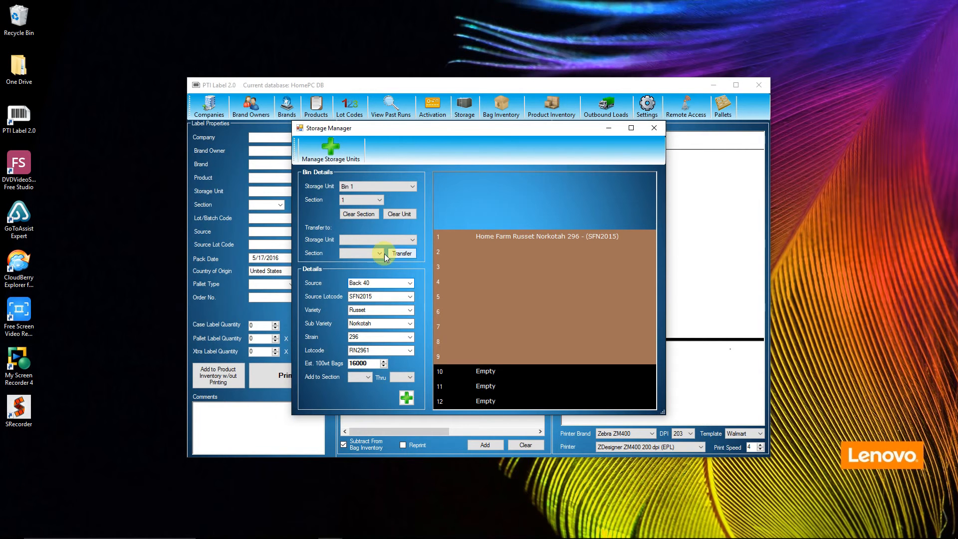
left_click(369, 377)
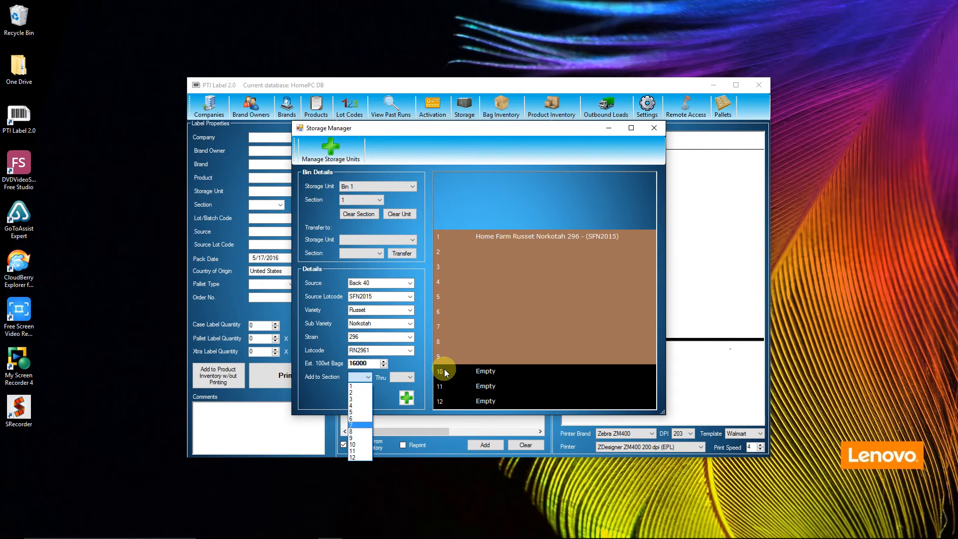
left_click(357, 446)
left_click(405, 378)
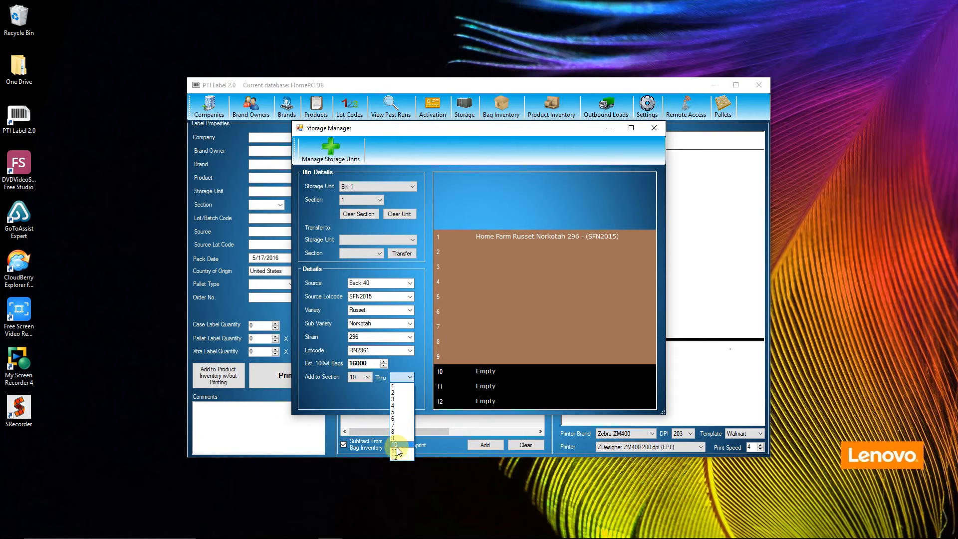
left_click(397, 456)
left_click(405, 398)
left_click(535, 318)
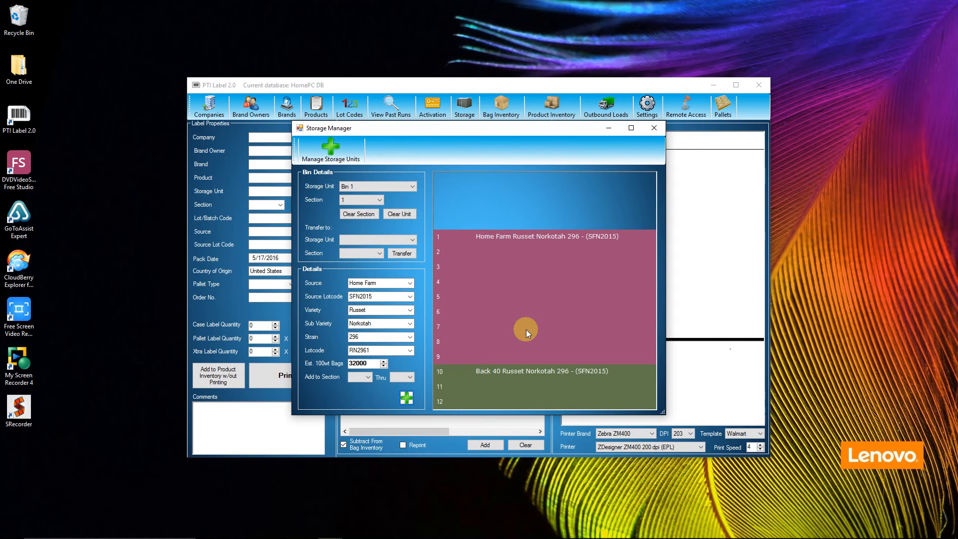
- Choose Load 789 as the storage unit and enter Johns Raw Product as its source
left_click(414, 186)
left_click(357, 201)
left_click(403, 187)
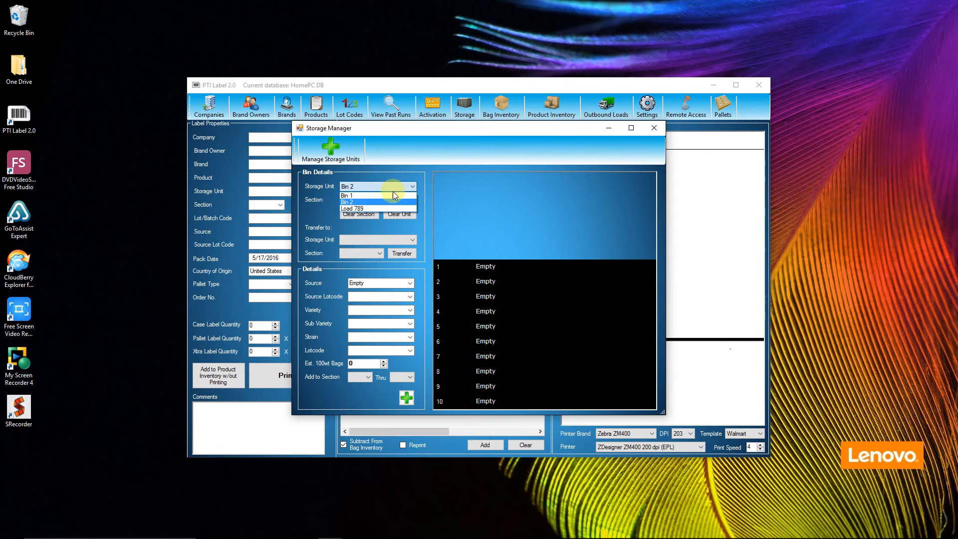
left_click(352, 209)
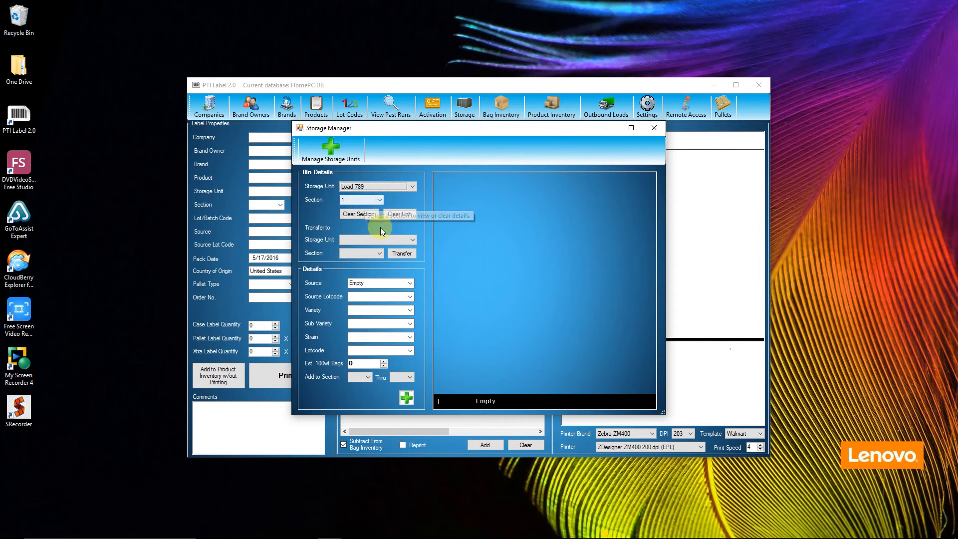
left_click(375, 283)
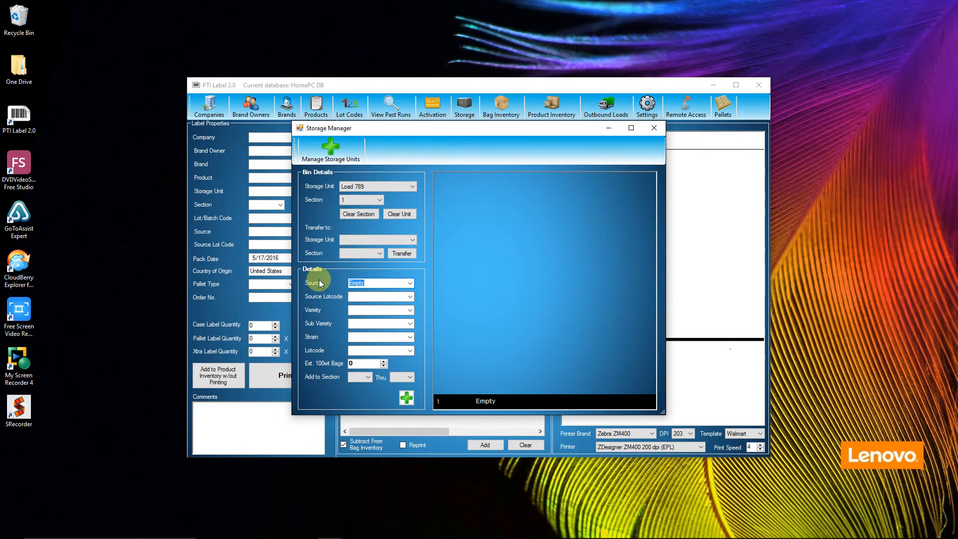
type("Jon")
type("h")
type("ns R")
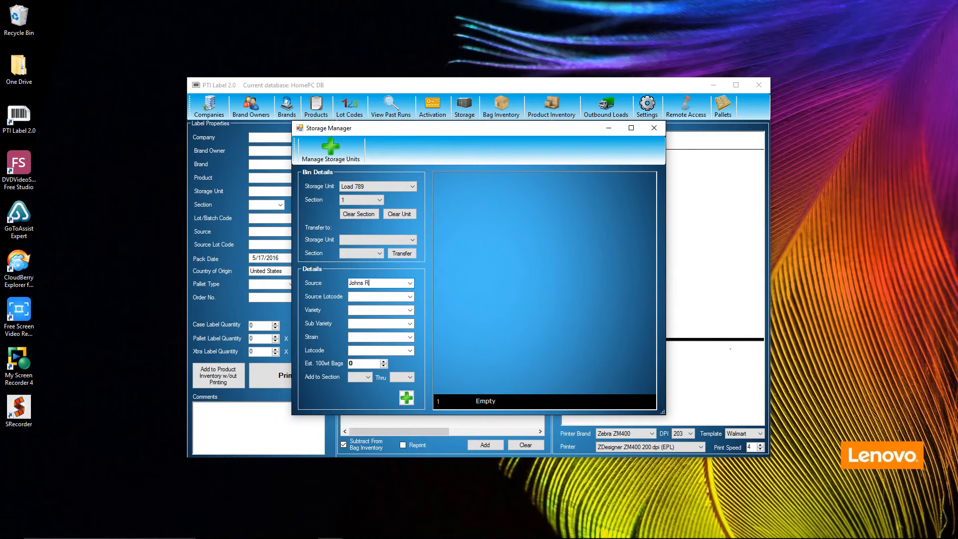
type("aw Product")
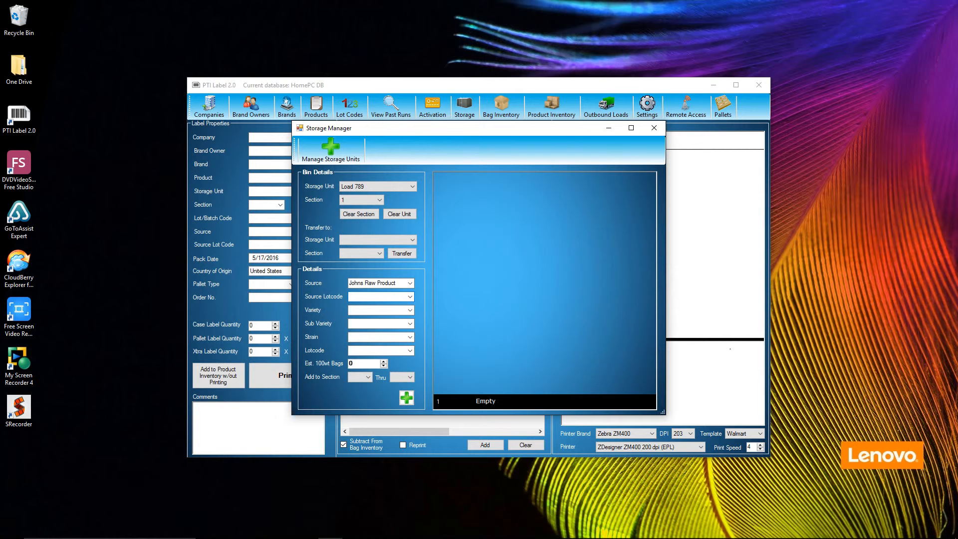
- Enter source lotcode 68686, variety Red, sub variety Norlands and lotcode RN2016 in the Load 789 details, leaving the strain blank
type("68686")
key("Tab")
type("Red")
key("Tab")
type("Norlans")
key("Tab")
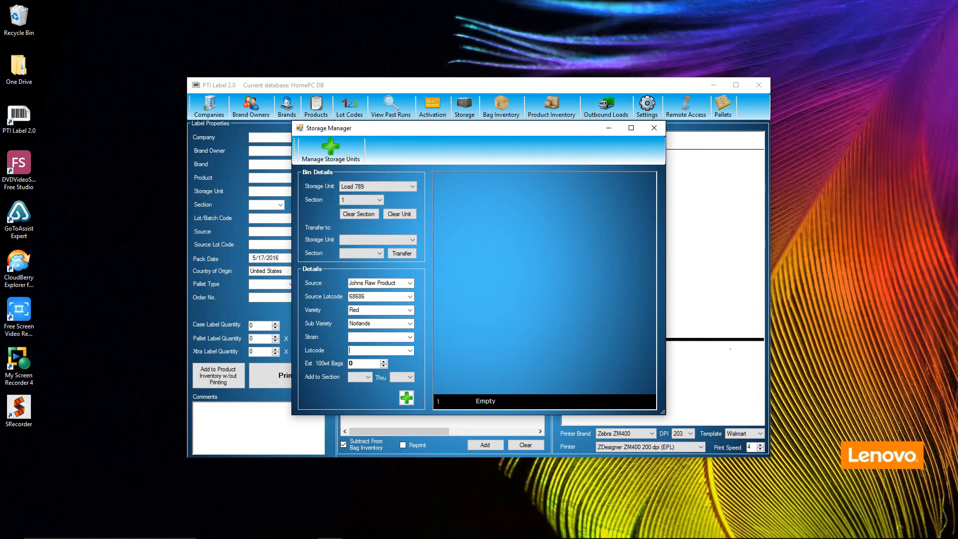
key("Tab")
type("RN2016")
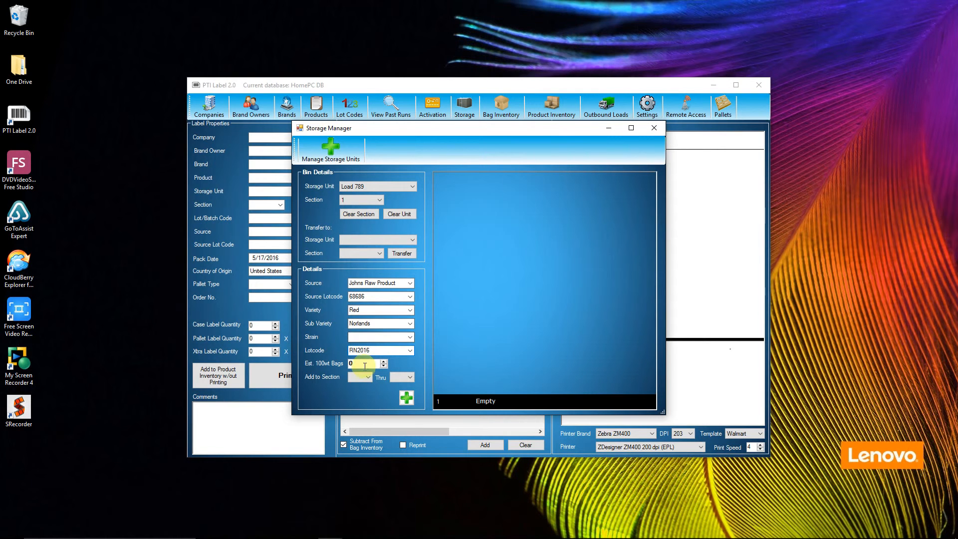
- Set the estimated 100wt bags to 420 and add the details to section 1 of Load 789
left_click(343, 367)
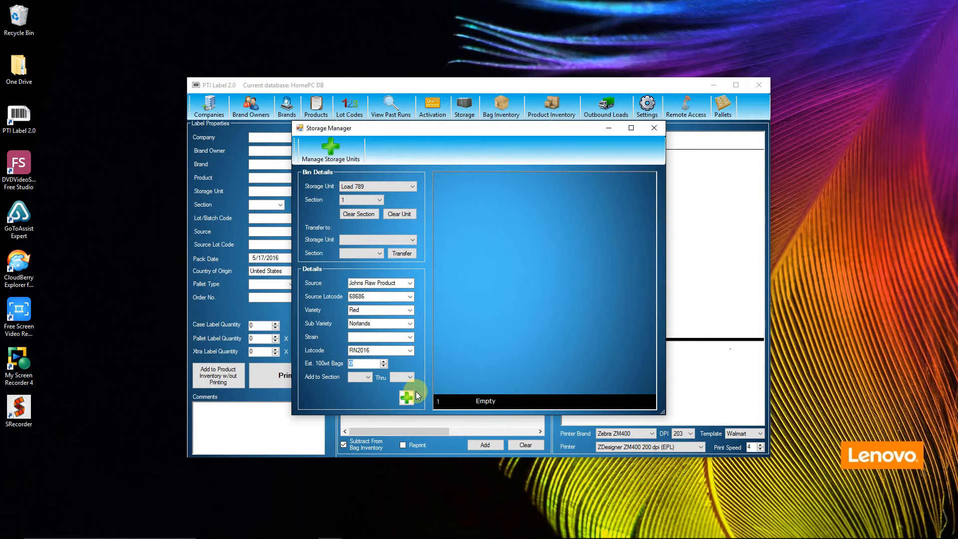
type("420")
left_click(369, 379)
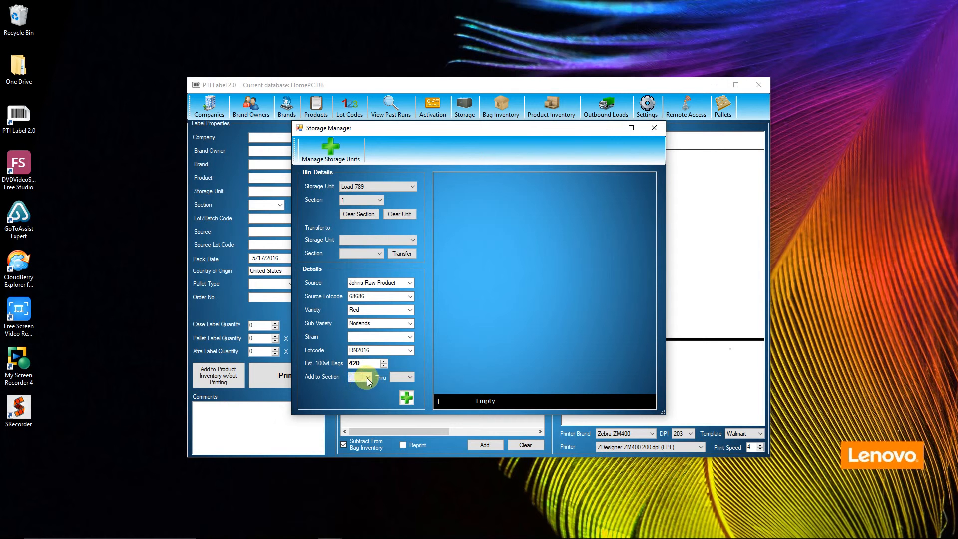
left_click(357, 388)
left_click(411, 378)
left_click(400, 387)
left_click(407, 398)
left_click(545, 315)
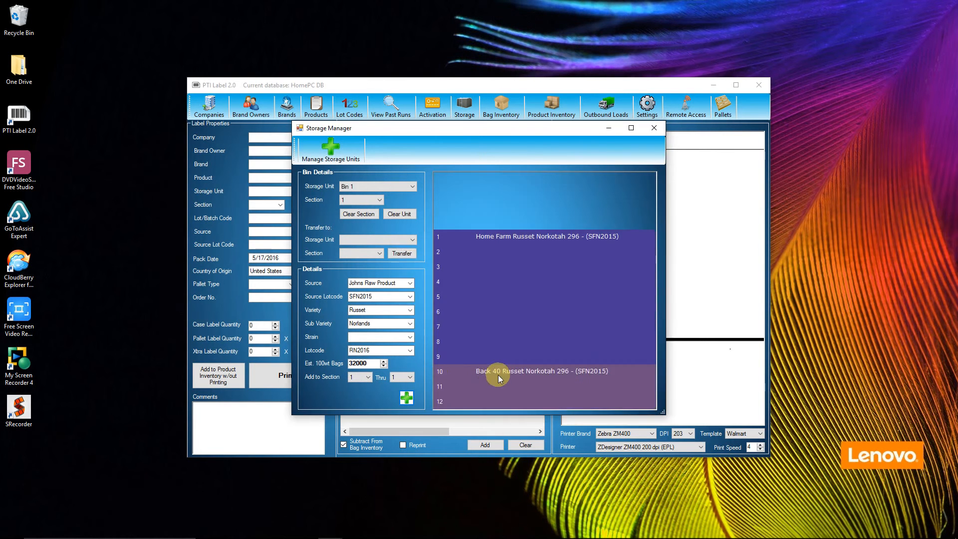
- Display the stored details of Load 789 to check them and close the Storage Manager
left_click(407, 188)
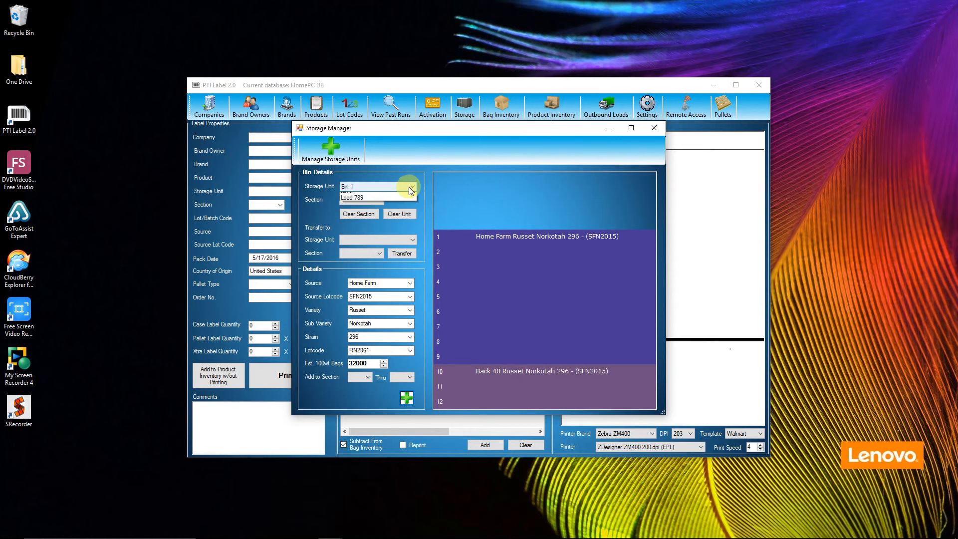
left_click(359, 209)
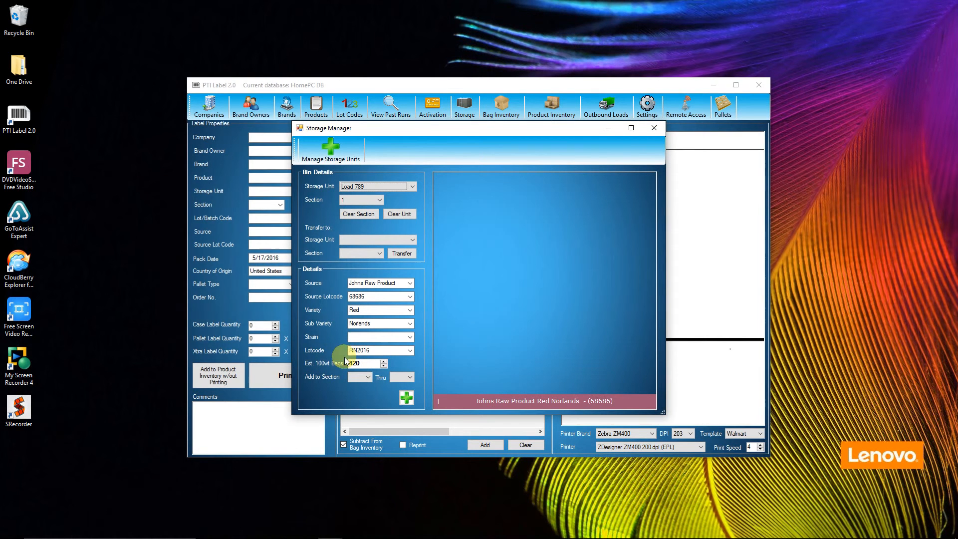
left_click(654, 128)
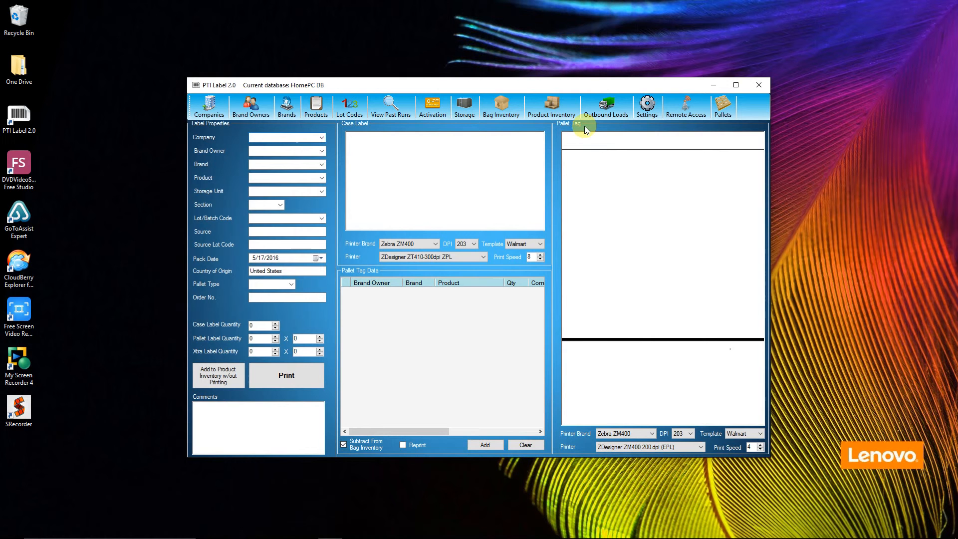
- Examine the summary report for lot code RN2016 and close the lot code management windows
left_click(349, 114)
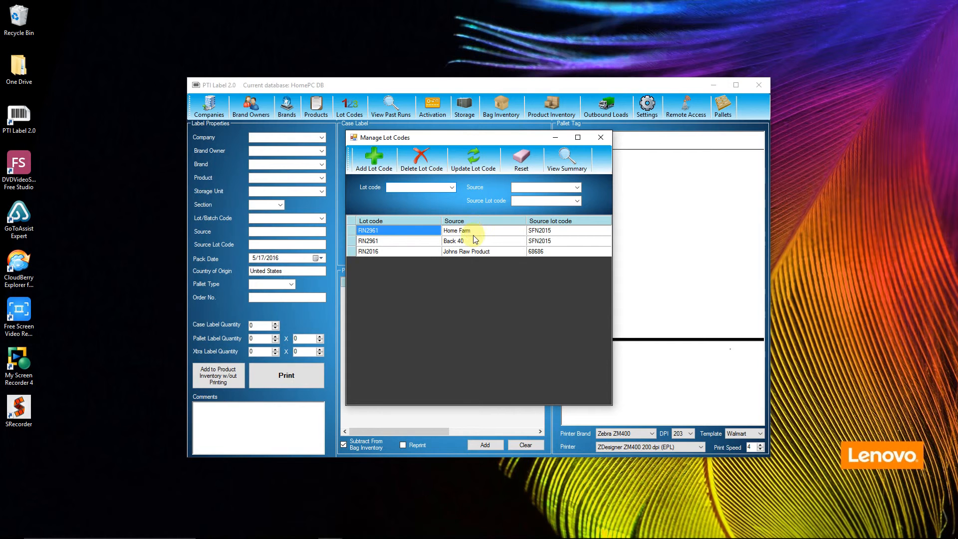
left_click(350, 252)
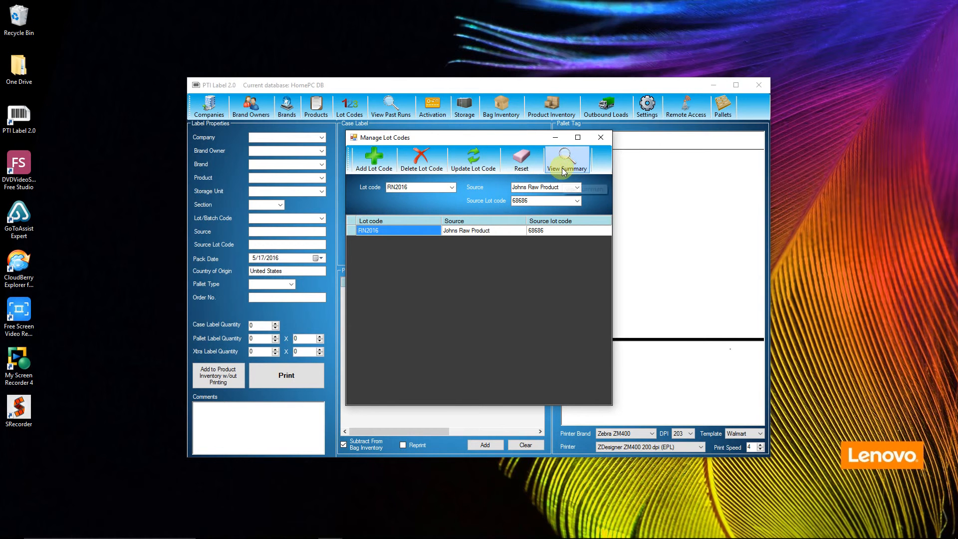
left_click(352, 230)
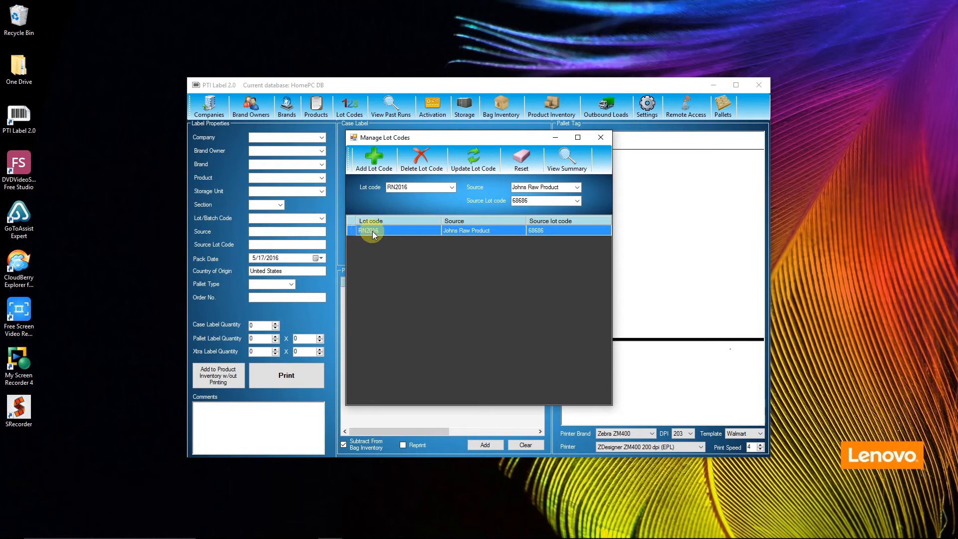
left_click(569, 168)
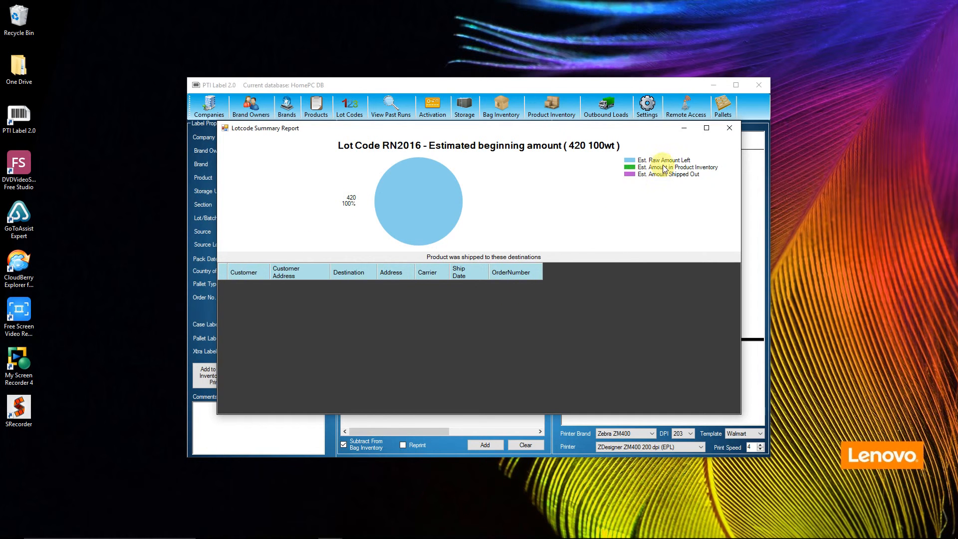
left_click(730, 129)
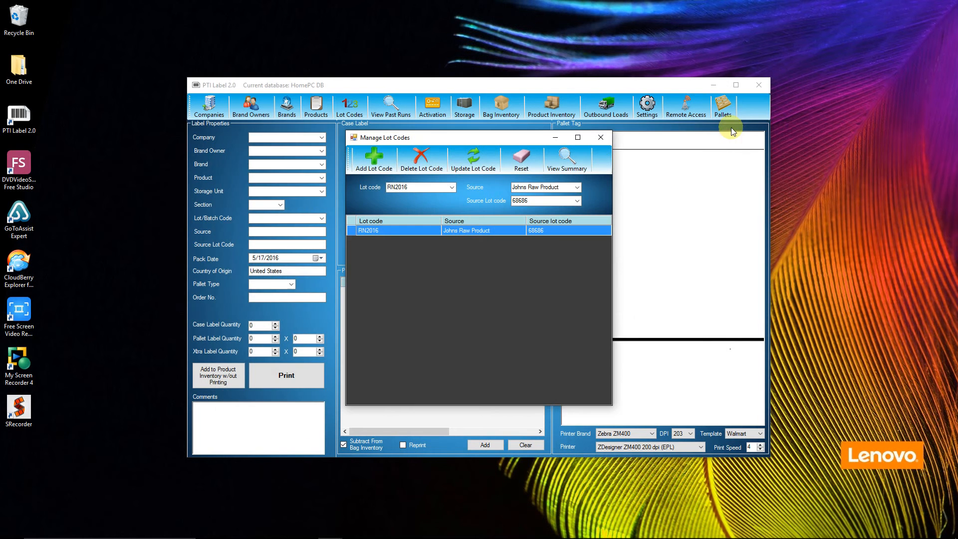
left_click(601, 136)
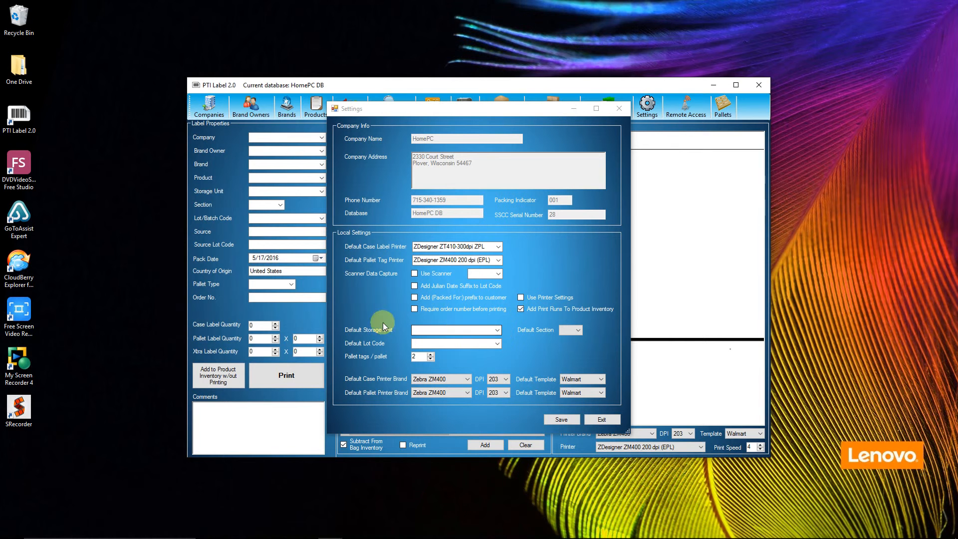
- Look through the choices for the default storage unit in Settings and close the window without changing it
left_click(497, 330)
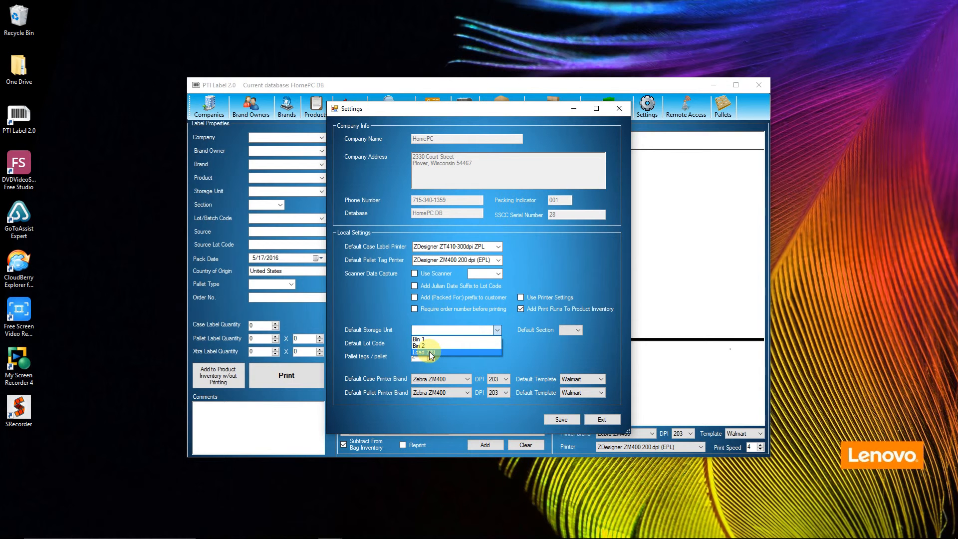
left_click(618, 109)
left_click(619, 108)
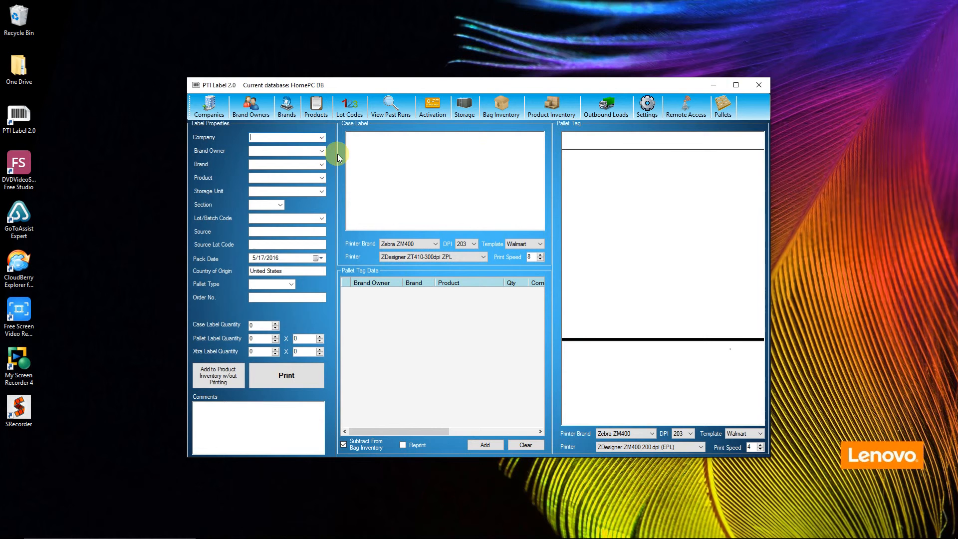
- Fill in the label properties with company Bushmans Inc, storage unit Load 789 and section 1
left_click(321, 137)
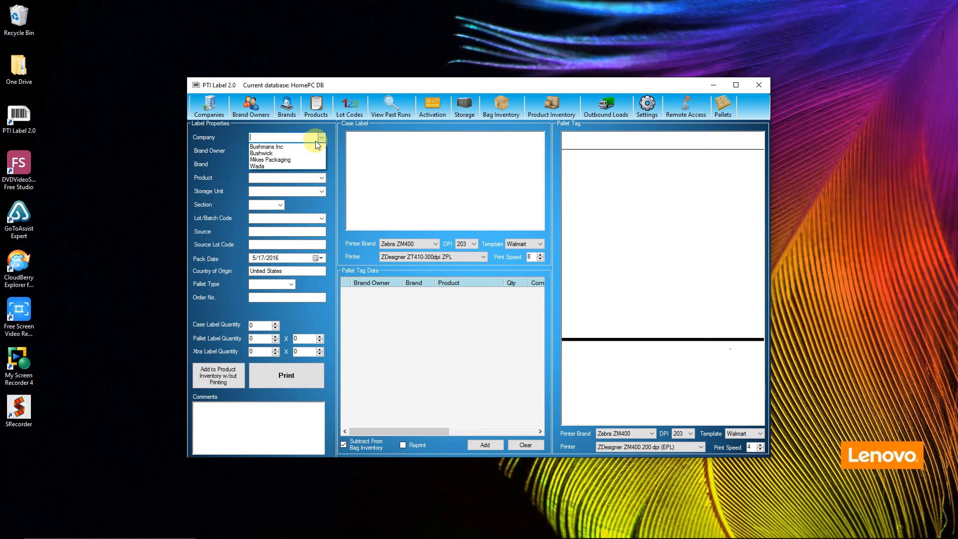
left_click(268, 150)
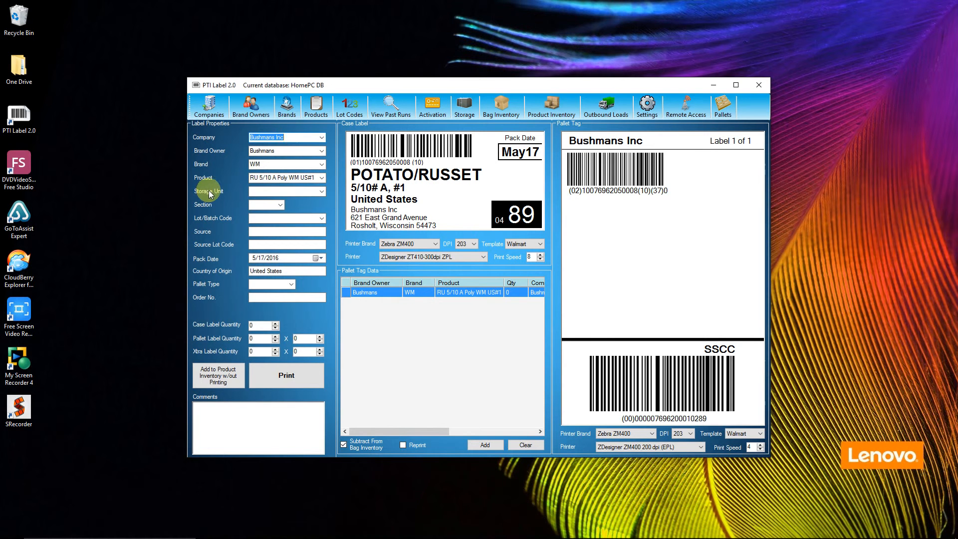
left_click(277, 192)
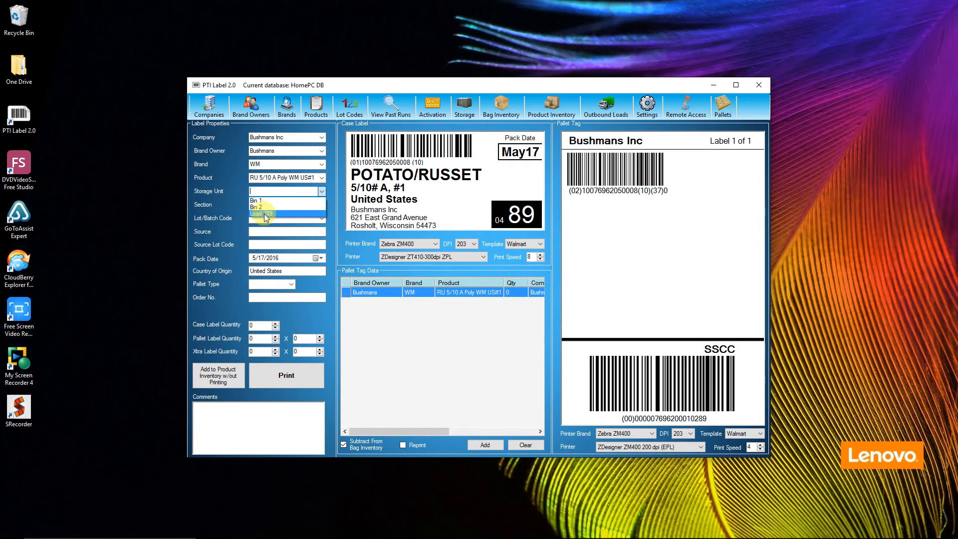
left_click(267, 213)
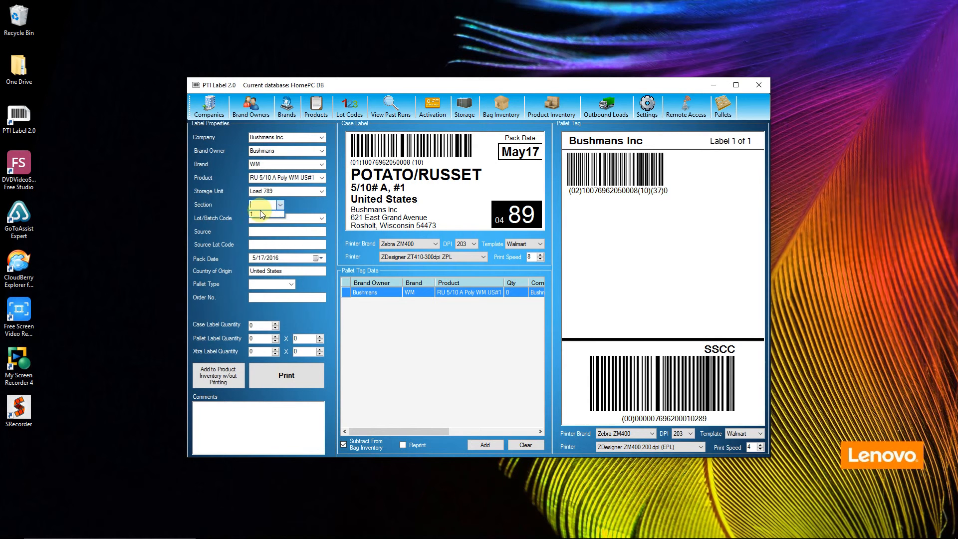
left_click(259, 211)
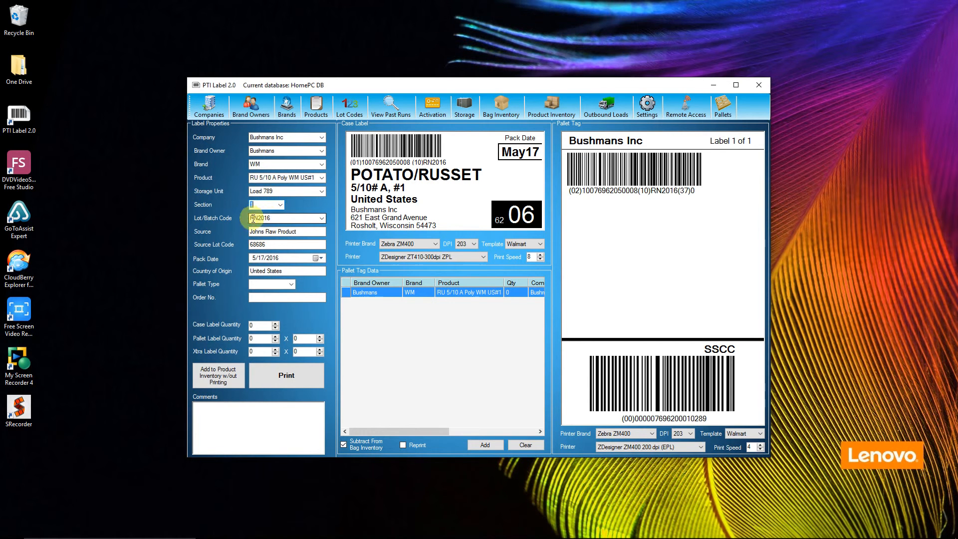
left_click(256, 243)
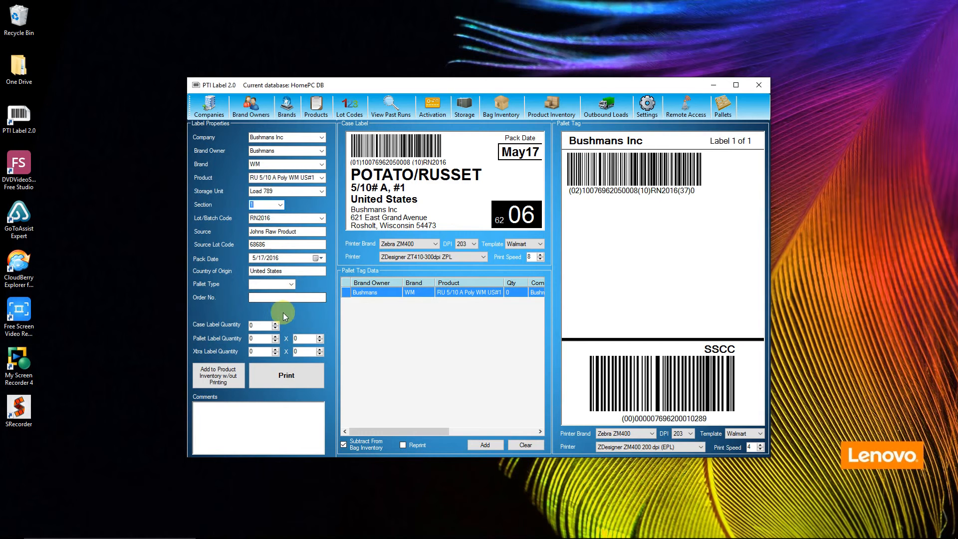
- Set the label's pallet type to Chep
left_click(289, 284)
left_click(289, 284)
left_click(291, 283)
left_click(257, 294)
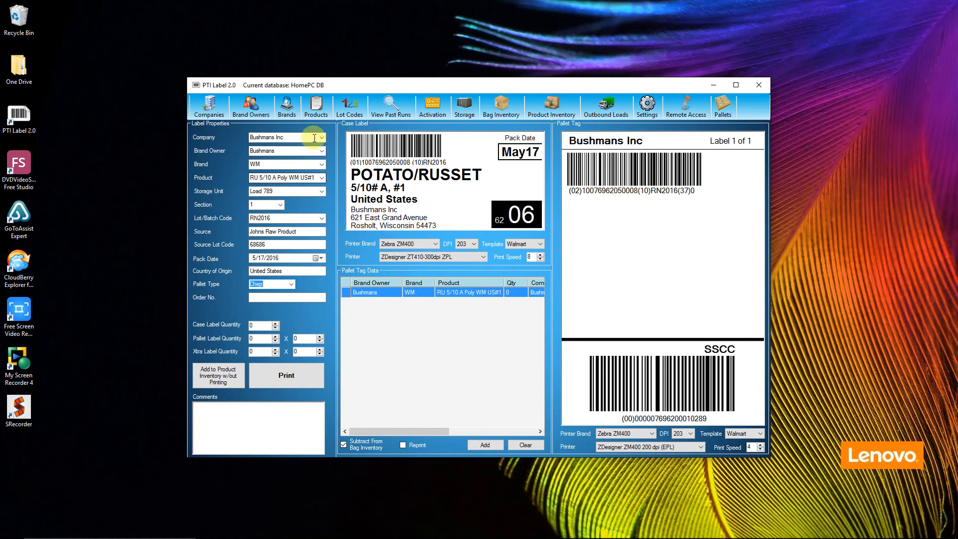
- Update the product RU 5/10 A Poly WM US#1 with Chep as its pallet type
left_click(315, 112)
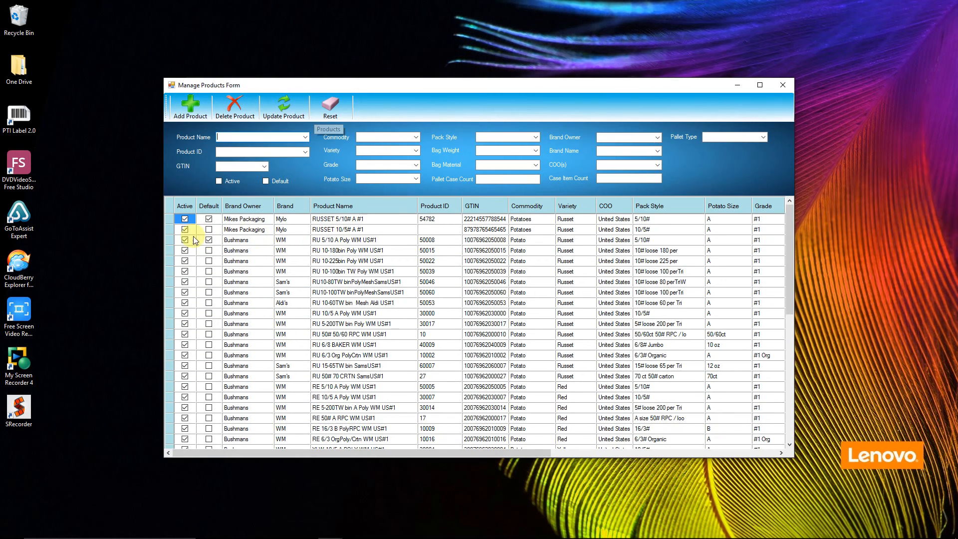
left_click(169, 241)
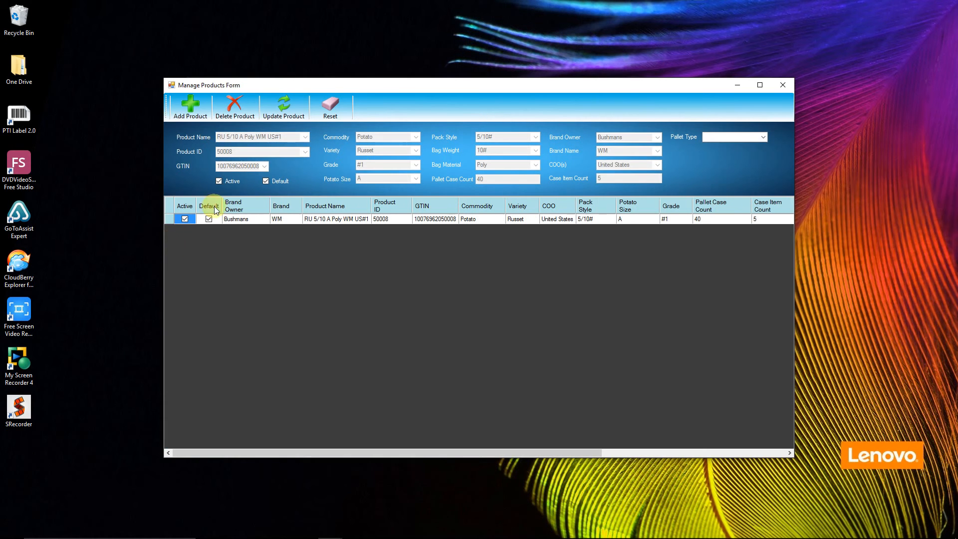
left_click(764, 137)
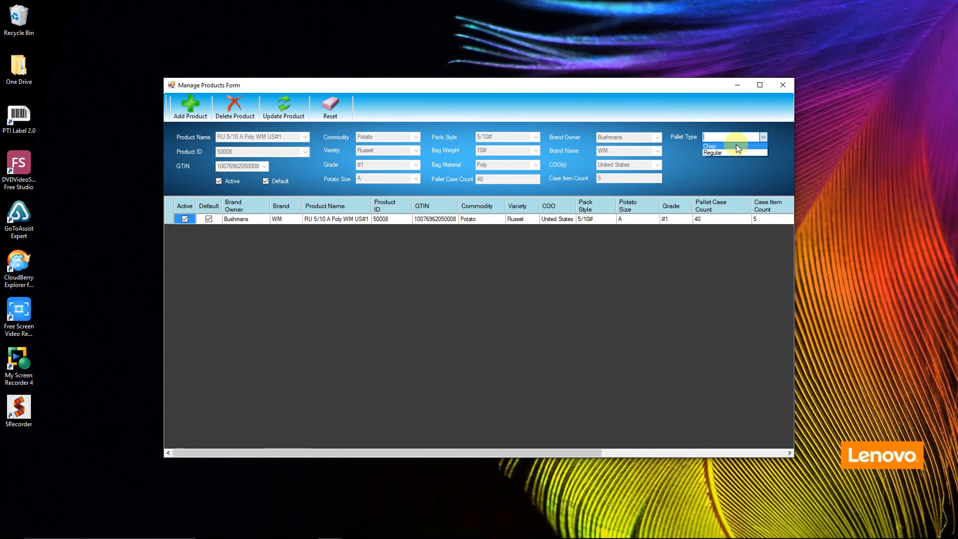
left_click(720, 148)
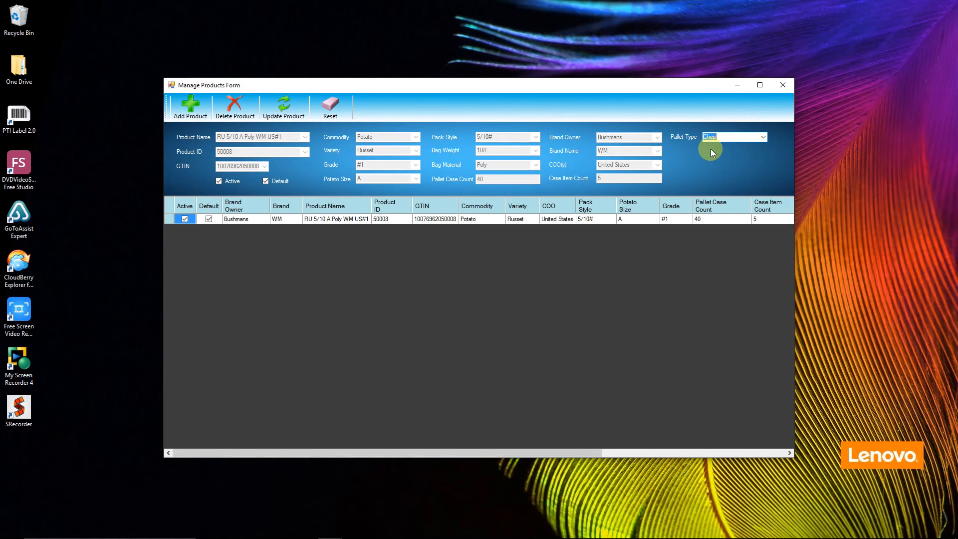
left_click(284, 106)
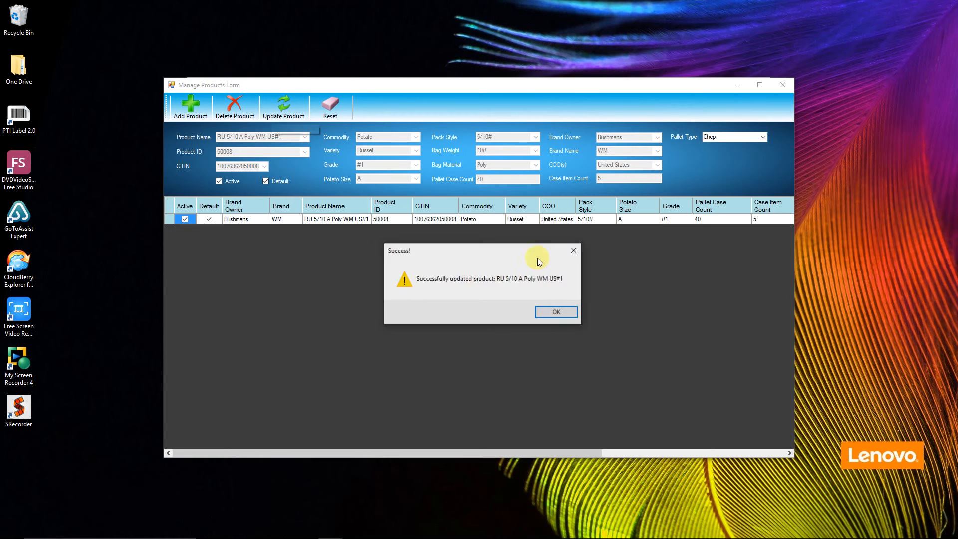
left_click(556, 312)
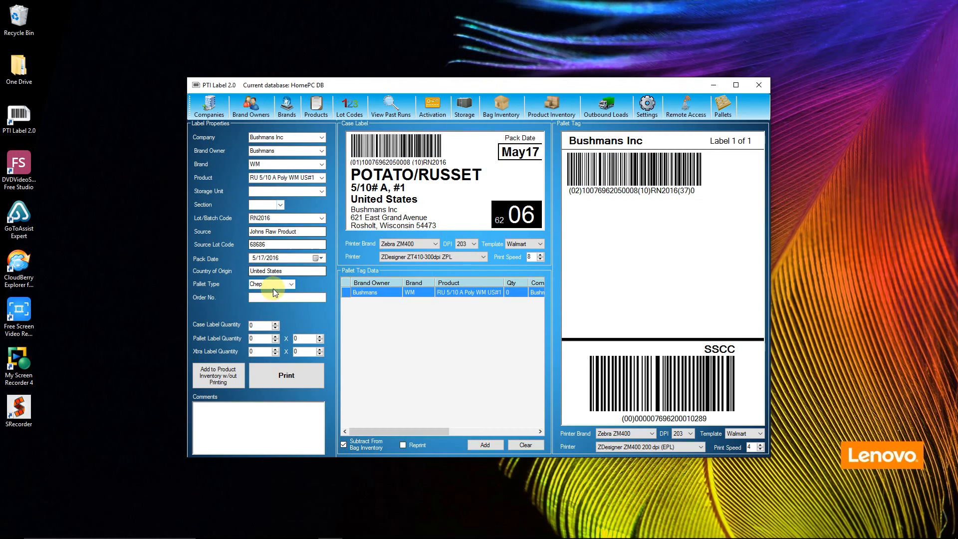
- Assign storage unit Load 789 and section 1 to the label
left_click(264, 296)
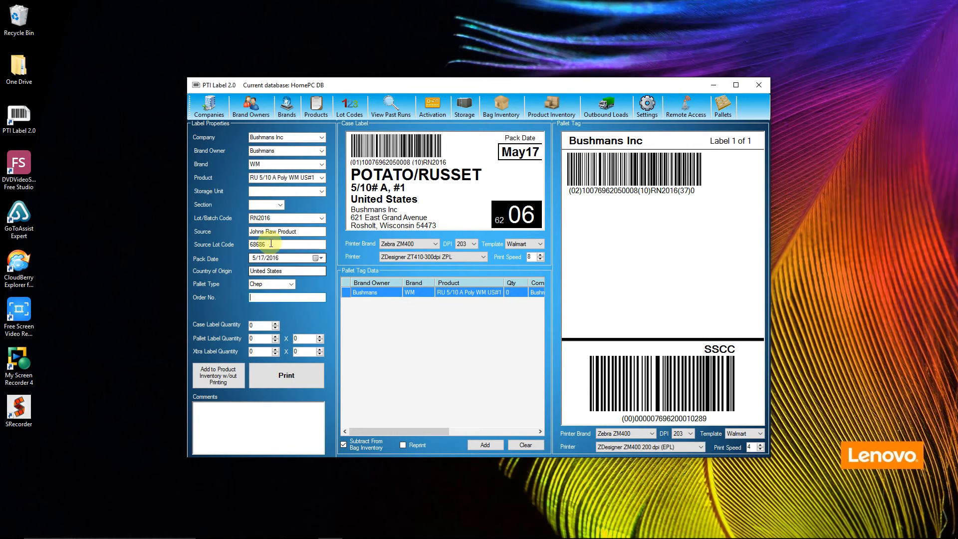
left_click(322, 191)
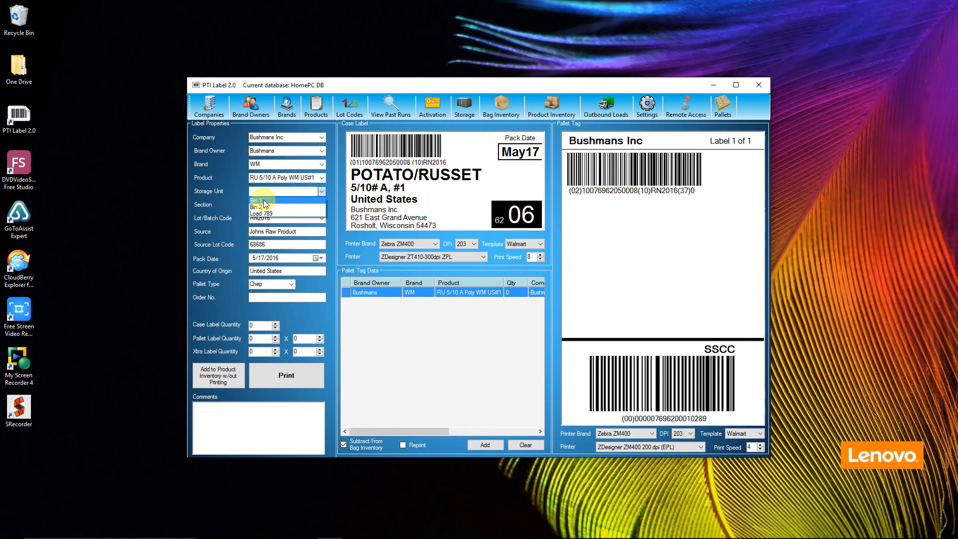
left_click(261, 213)
left_click(280, 205)
left_click(268, 213)
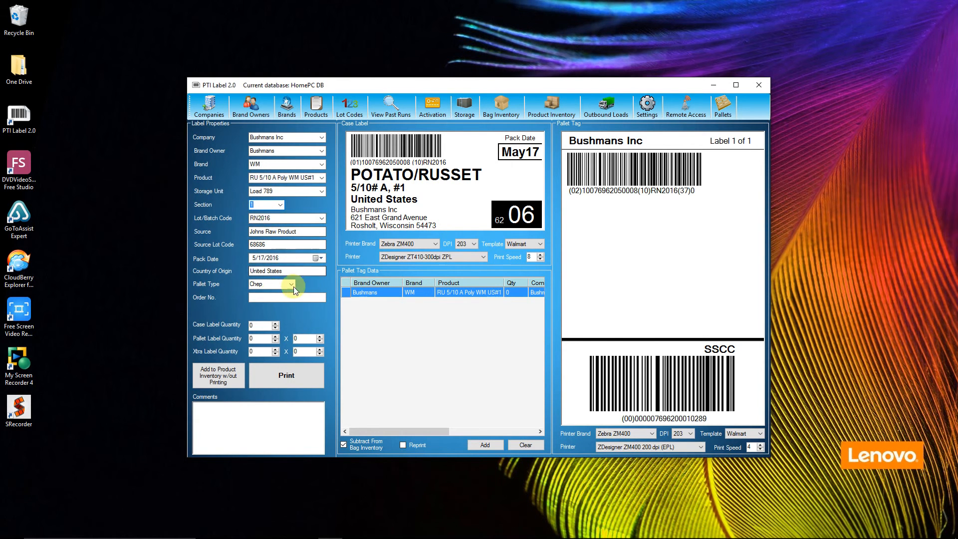
- Enter the order number and set the case label quantity to 400 and the pallet label quantity to 20 x 40
left_click(265, 297)
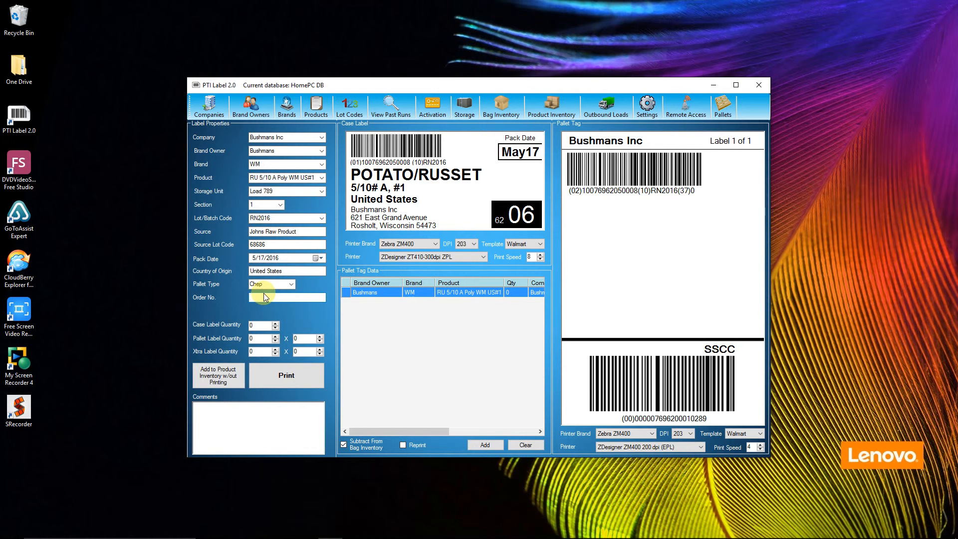
type("15")
left_click(266, 326)
type("4")
- Add the run of RU 5/10 A Poly WM US#1 to product inventory without printing, twice with the same product
left_click(218, 379)
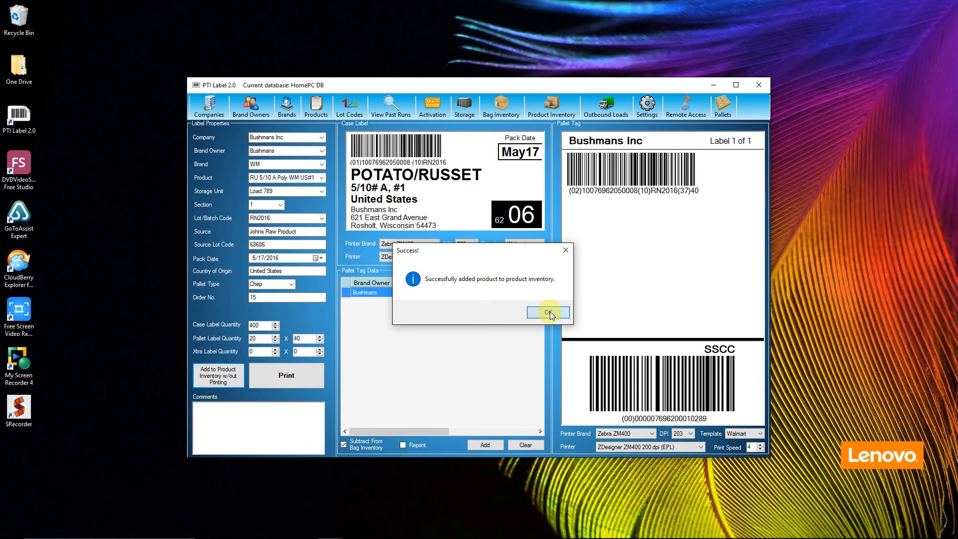
left_click(549, 312)
left_click(317, 180)
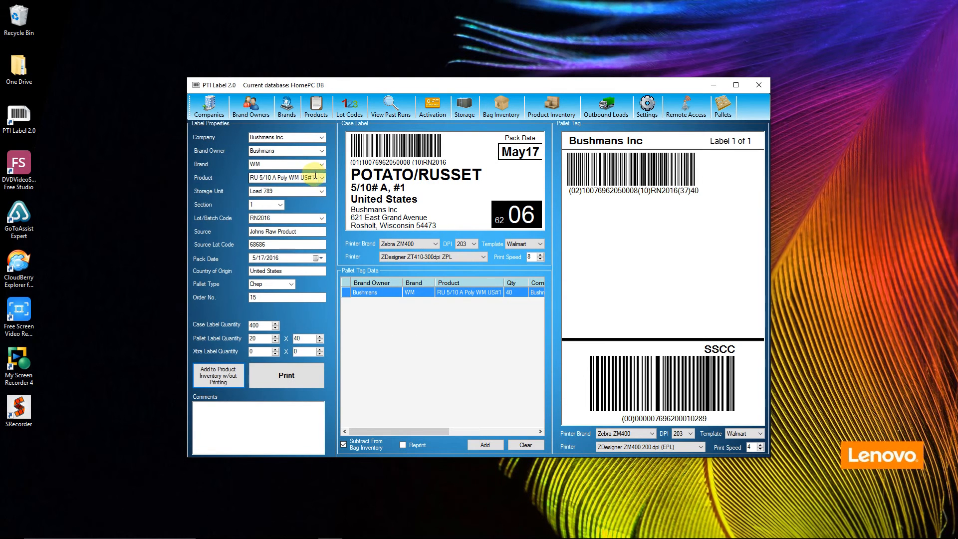
left_click(321, 179)
left_click(322, 180)
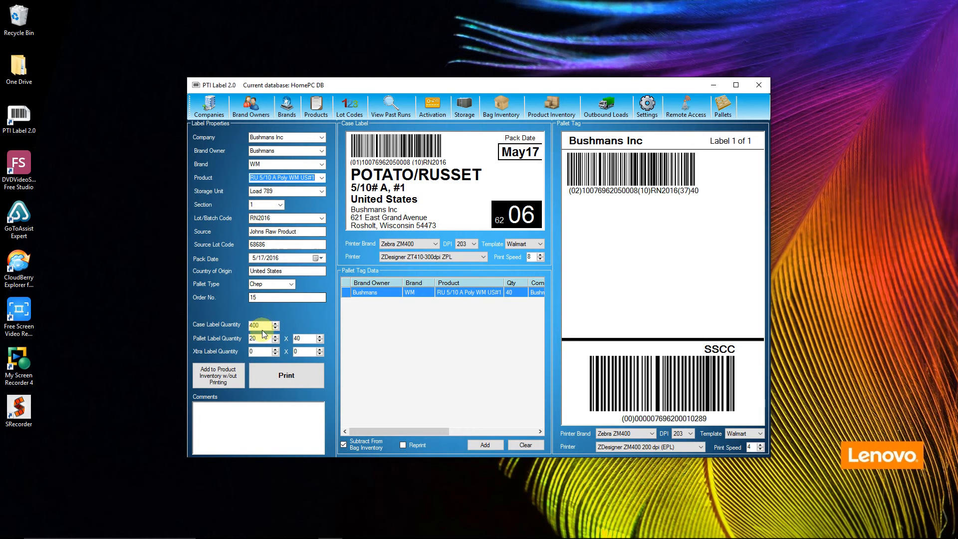
left_click(223, 378)
left_click(548, 312)
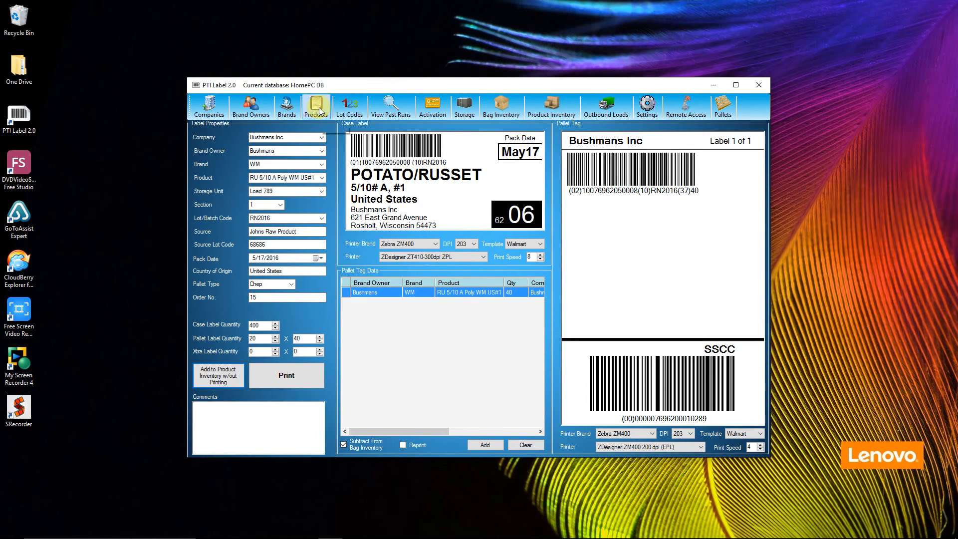
- View the summary report of lot code RN2016 to check its raw, inventory and shipped amounts
left_click(349, 114)
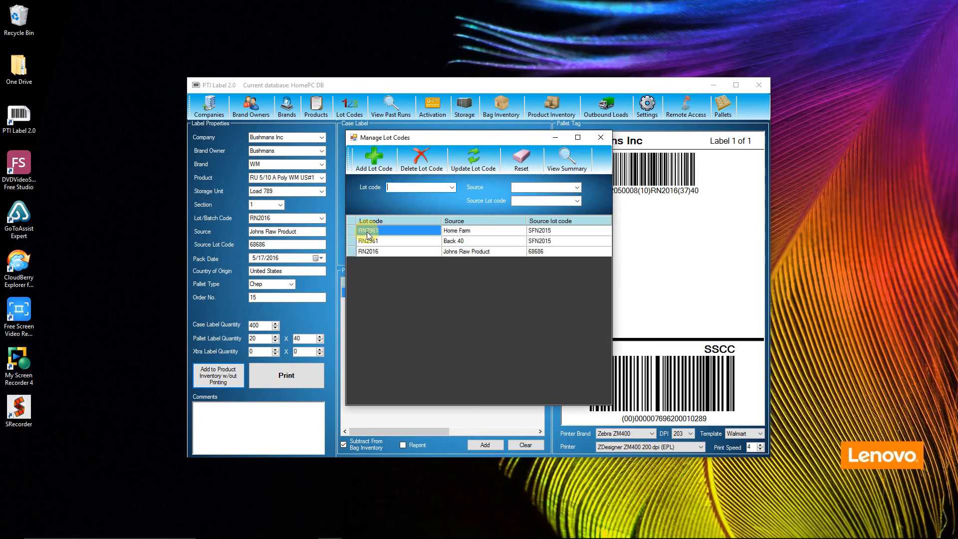
left_click(351, 252)
left_click(567, 160)
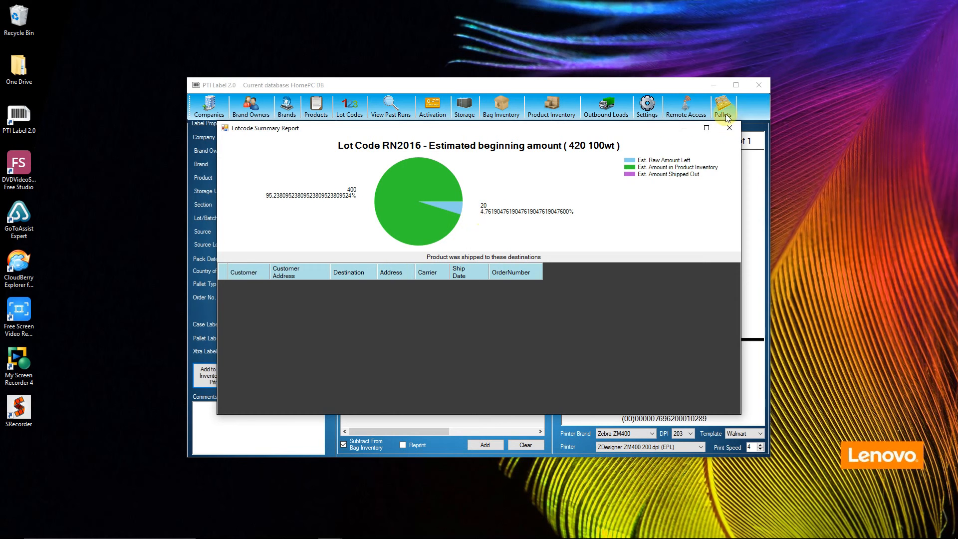
left_click(730, 131)
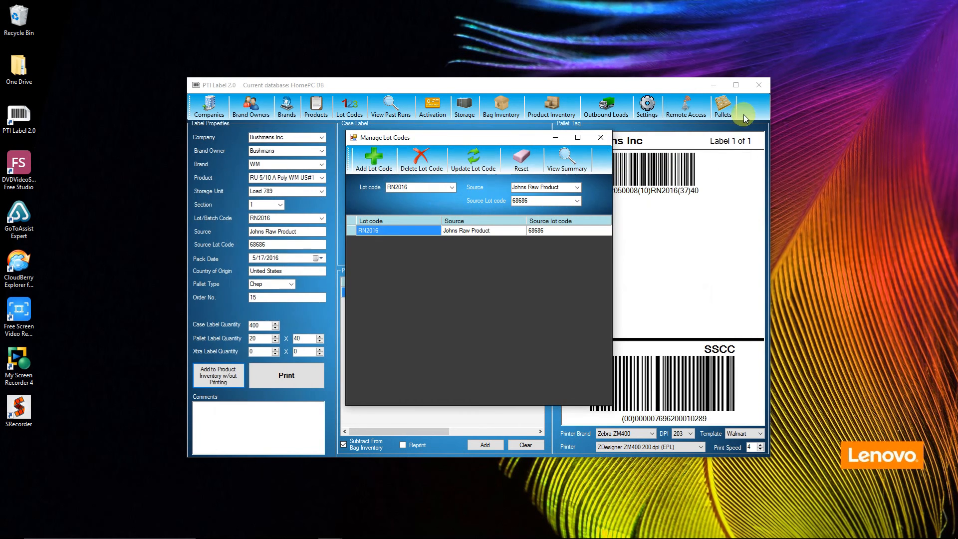
left_click(611, 128)
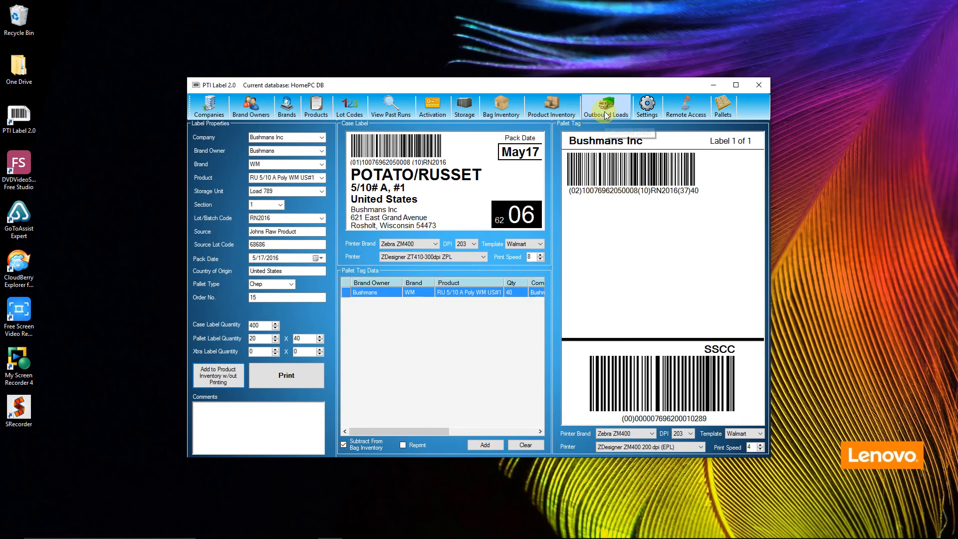
- Start an outbound load for the inventoried order, sold to Walmart, shipped to Walmart Tomah, with Walmart Transportation as carrier
left_click(605, 106)
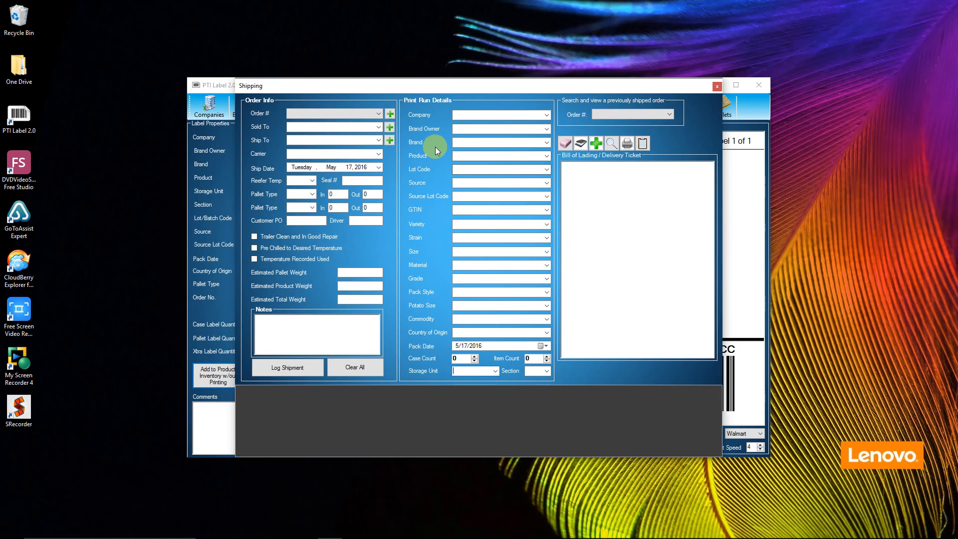
left_click(378, 114)
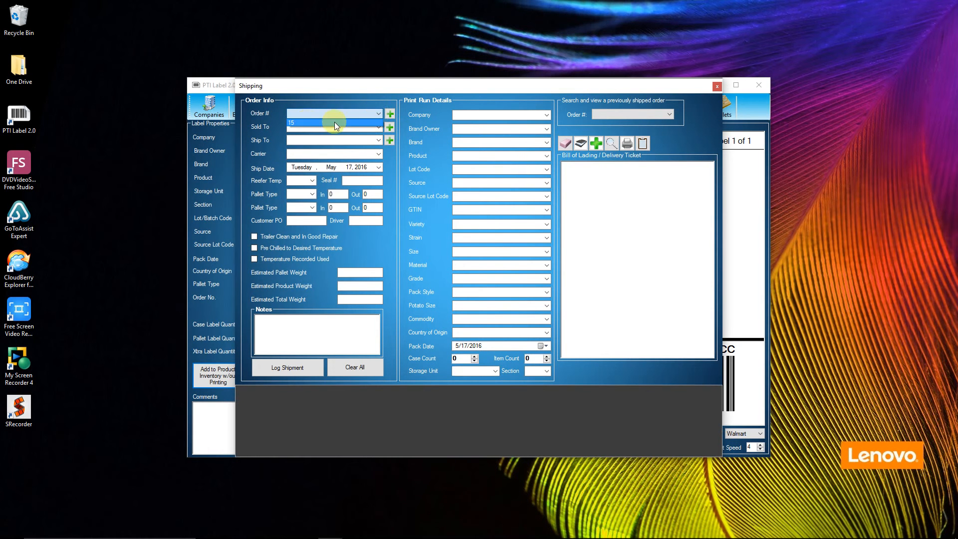
left_click(291, 122)
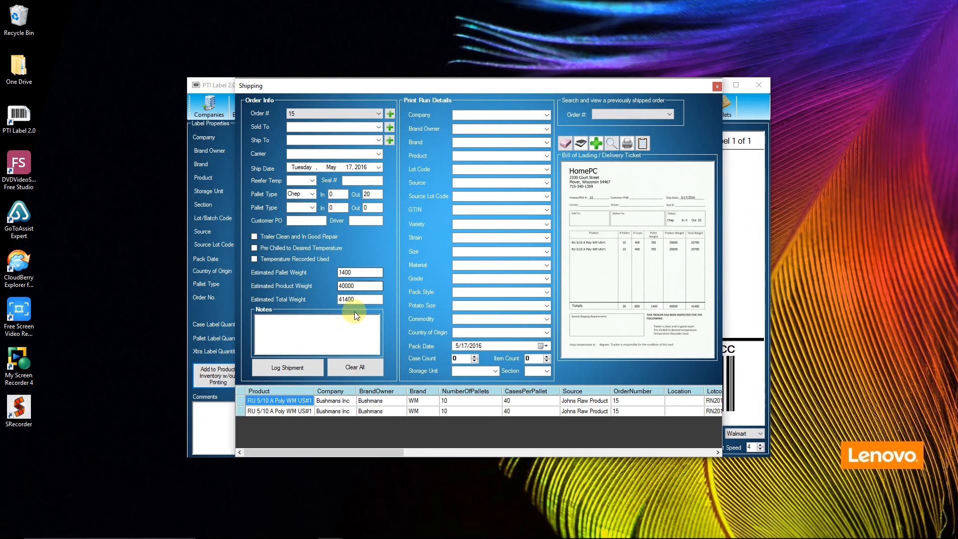
left_click(379, 127)
left_click(337, 134)
left_click(379, 141)
left_click(337, 147)
left_click(378, 154)
left_click(350, 163)
- Set the load's reefer temperature to 50 and seal number to 54, and log the shipment
left_click(311, 183)
left_click(312, 181)
left_click(299, 188)
left_click(344, 180)
type("54")
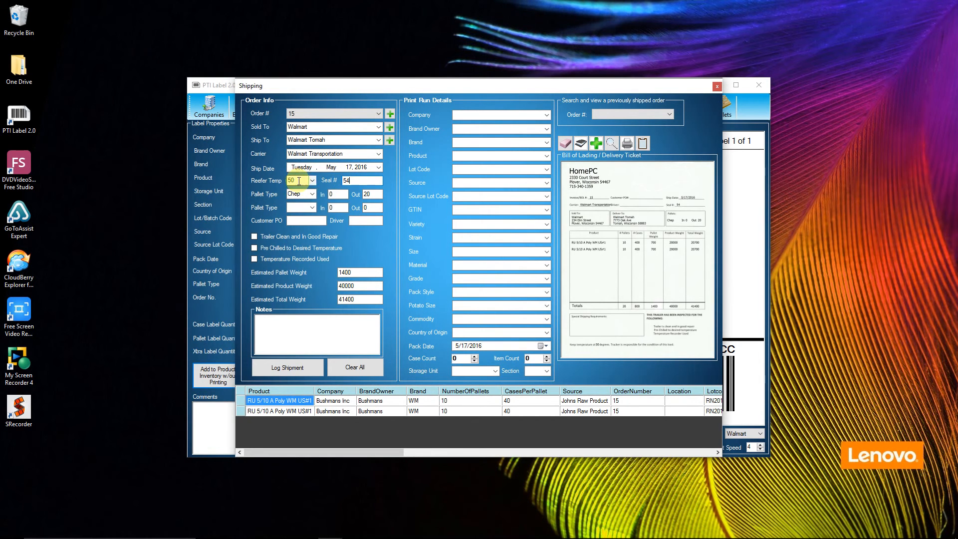
left_click(284, 370)
left_click(524, 311)
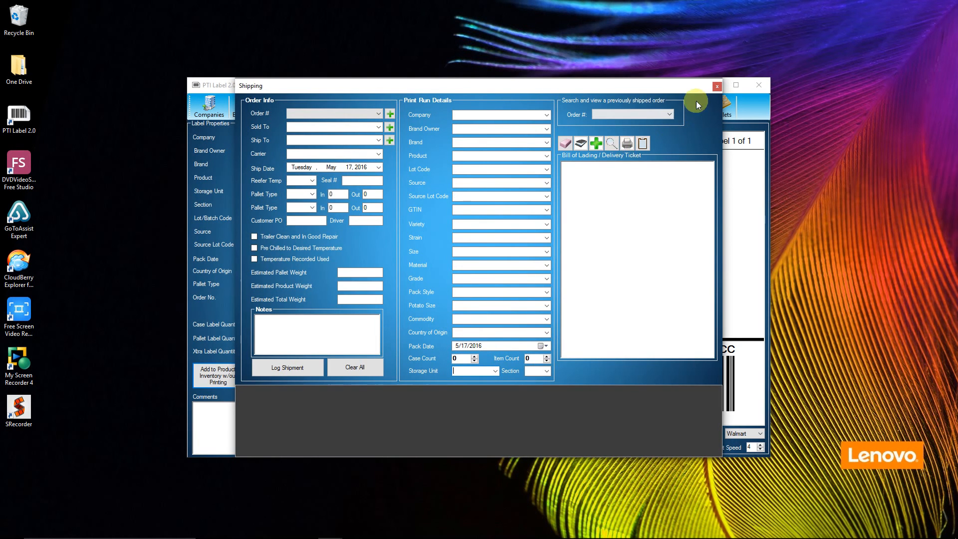
left_click(717, 87)
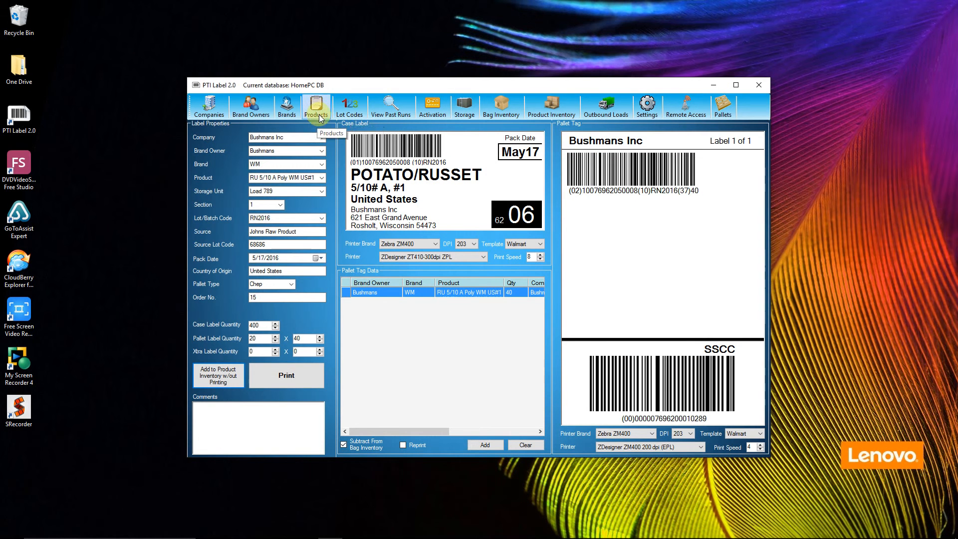
- Review the shipped amount and shipment destinations in the summary report of lot code RN2016
left_click(349, 106)
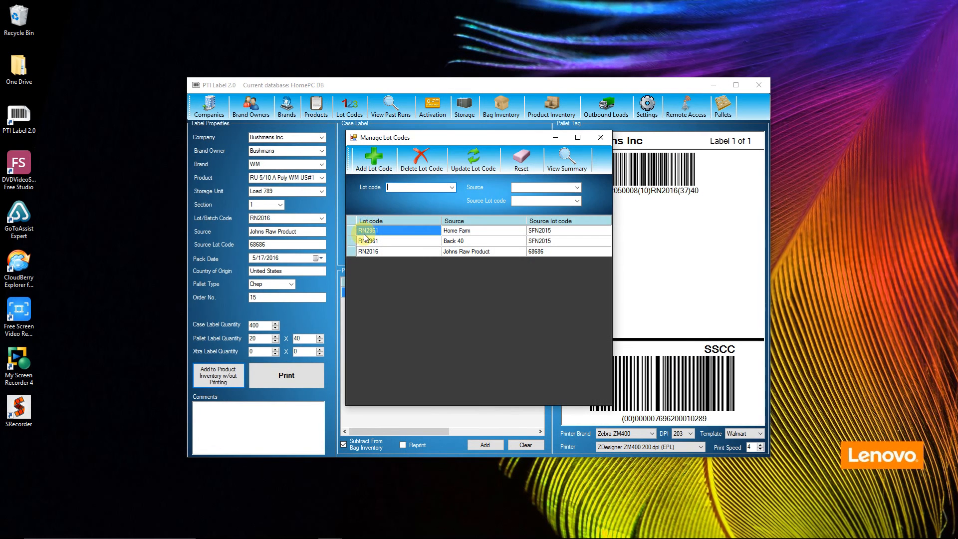
left_click(352, 251)
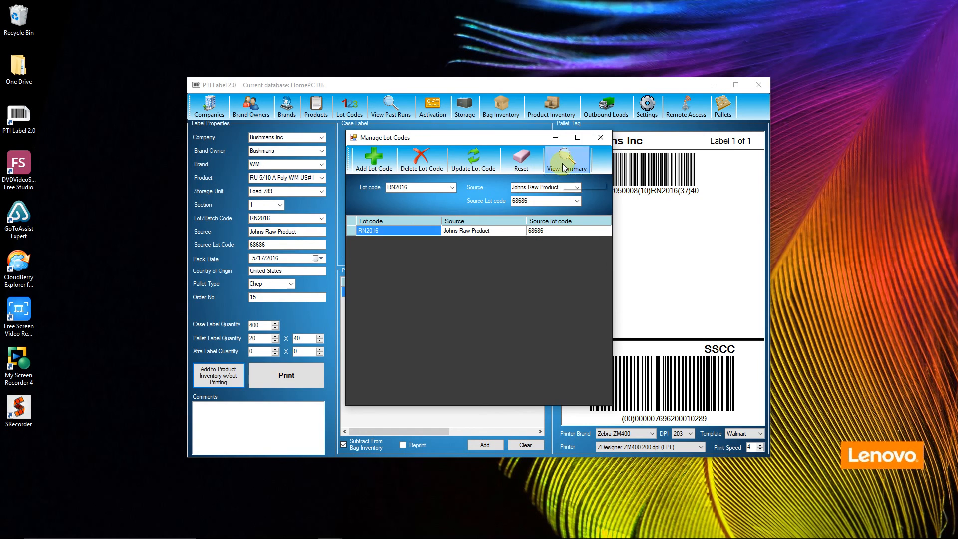
left_click(567, 159)
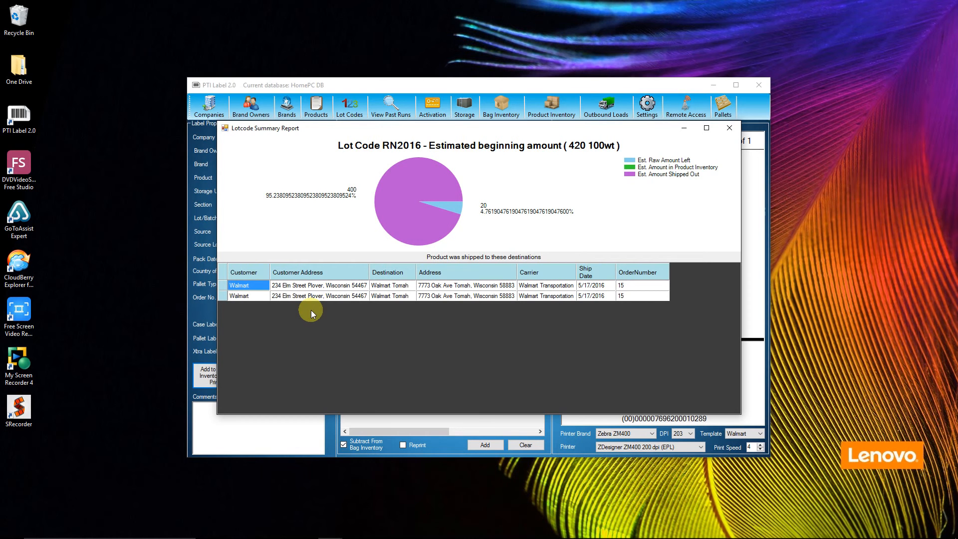
left_click(728, 130)
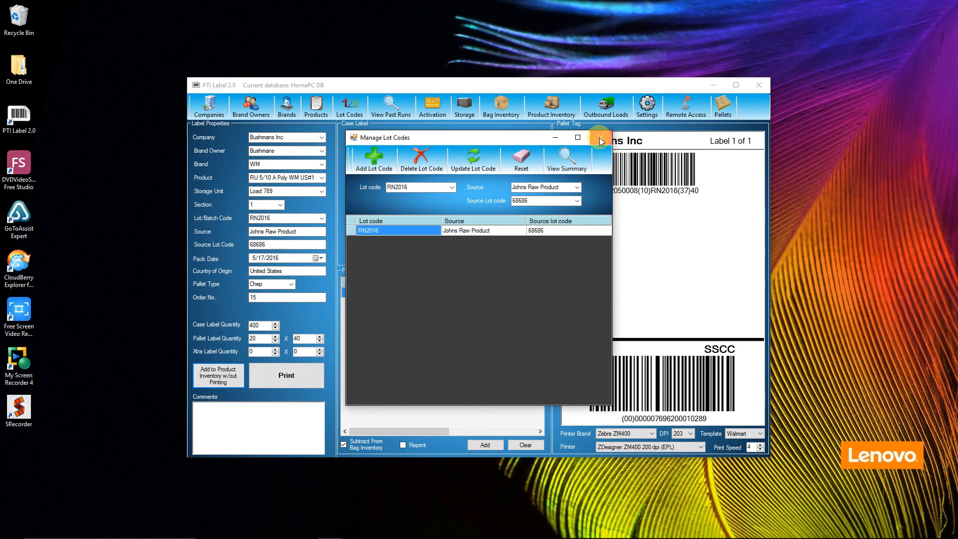
left_click(600, 139)
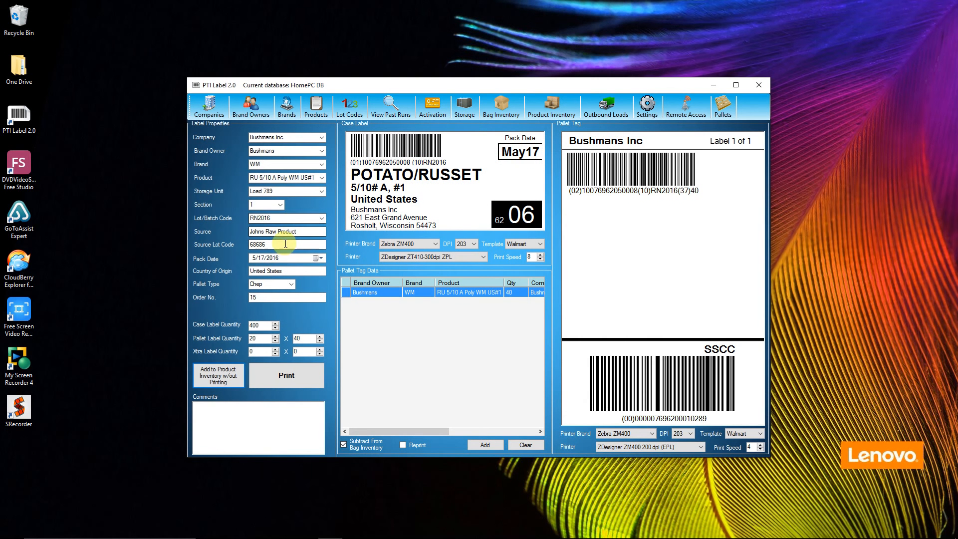
- Save settings with Bin 1 as default storage unit, 1 as default section and RN2961 as default lot code
left_click(643, 114)
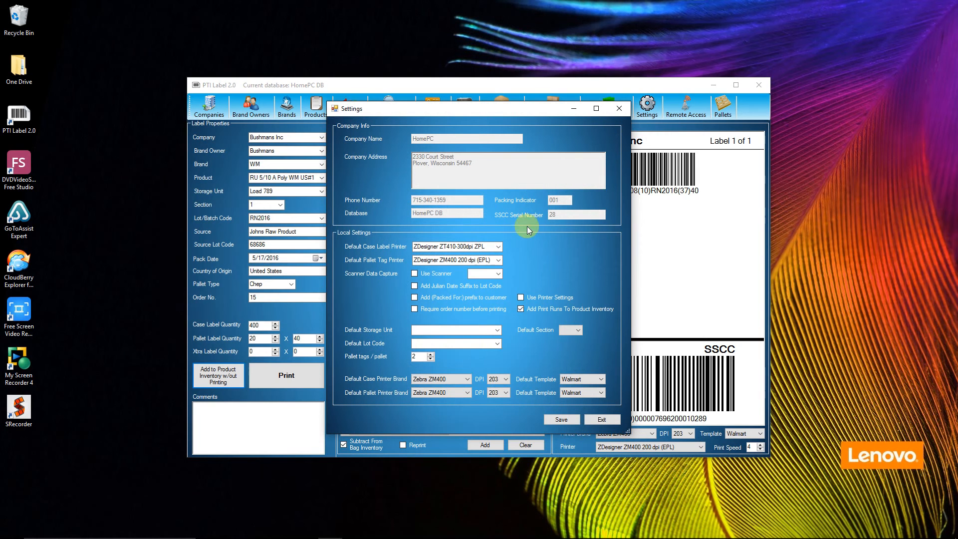
left_click(496, 331)
left_click(469, 340)
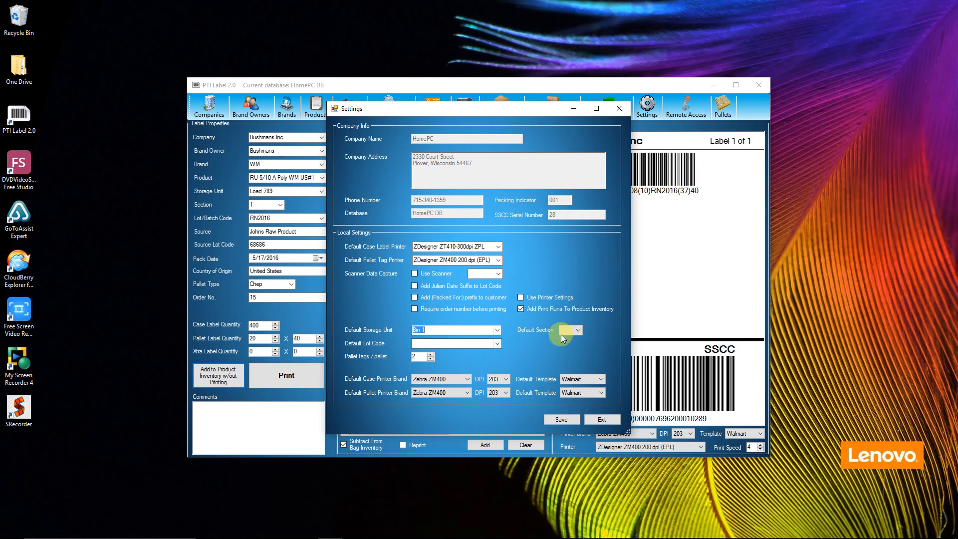
left_click(576, 330)
left_click(568, 338)
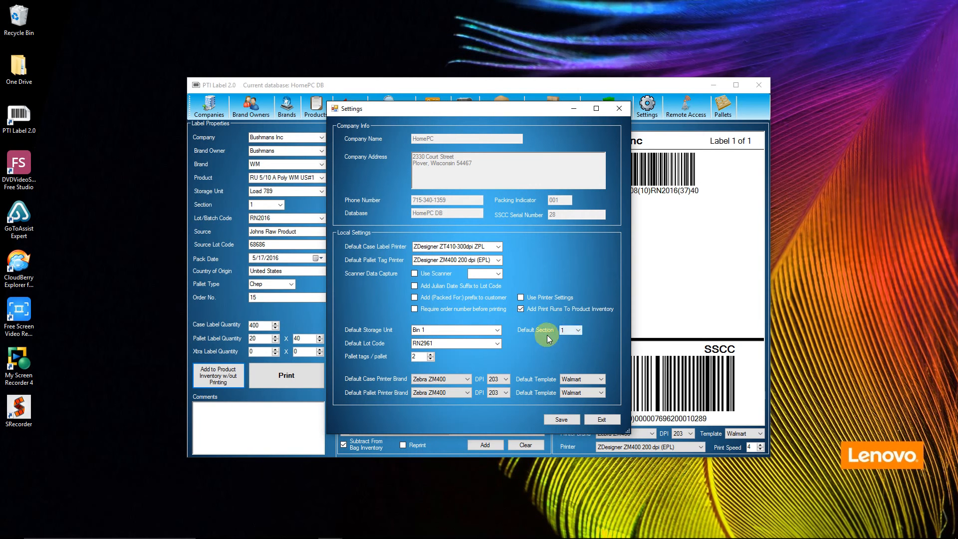
left_click(430, 343)
type("1")
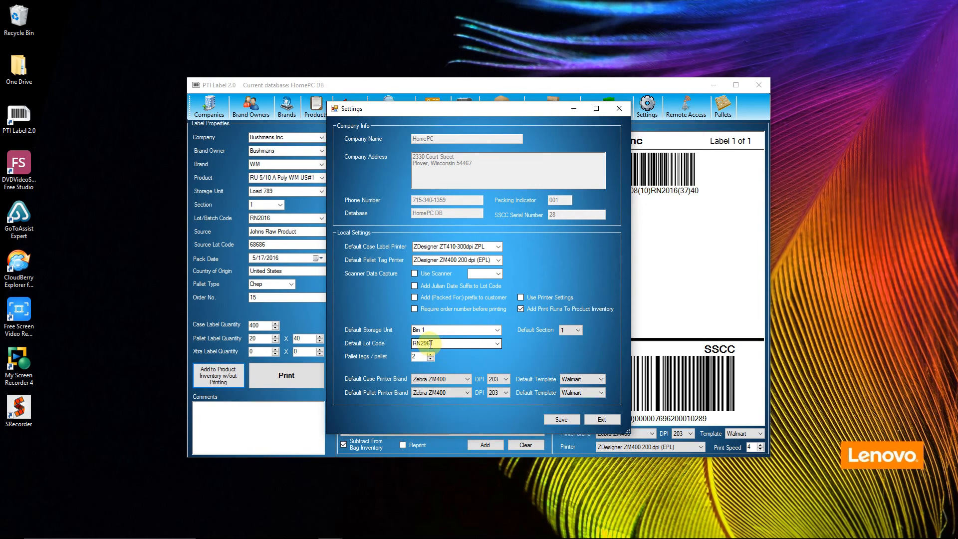
left_click(562, 420)
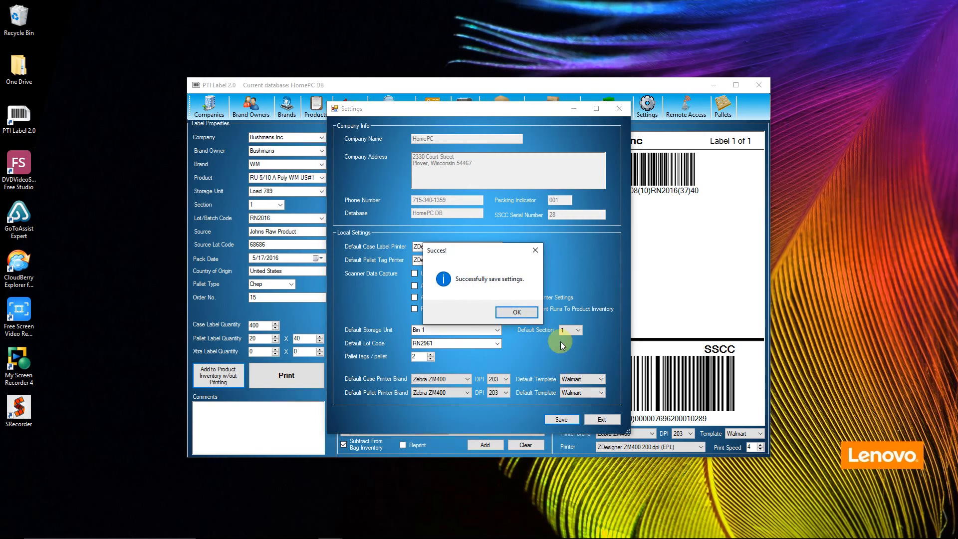
left_click(514, 312)
left_click(620, 109)
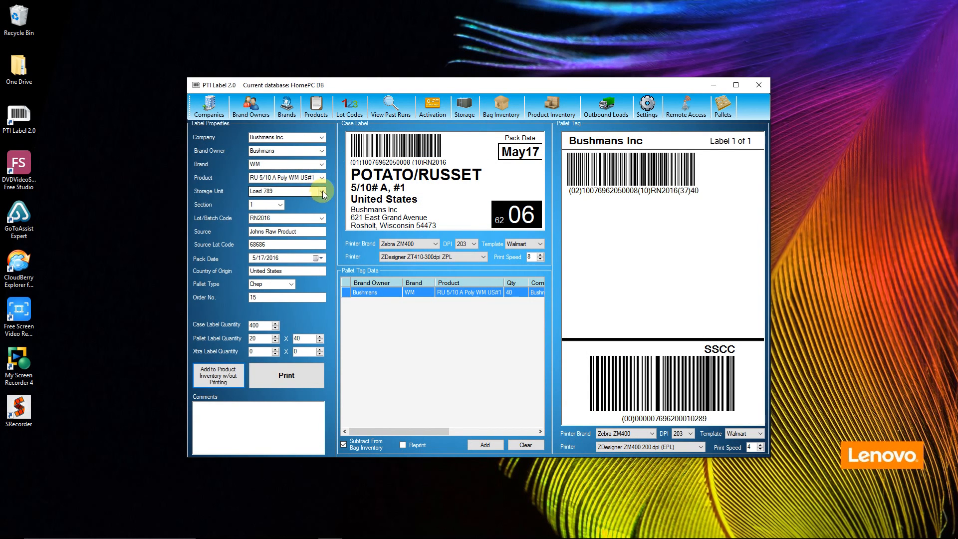
- Change the label's company to Bushwick
left_click(321, 138)
left_click(301, 147)
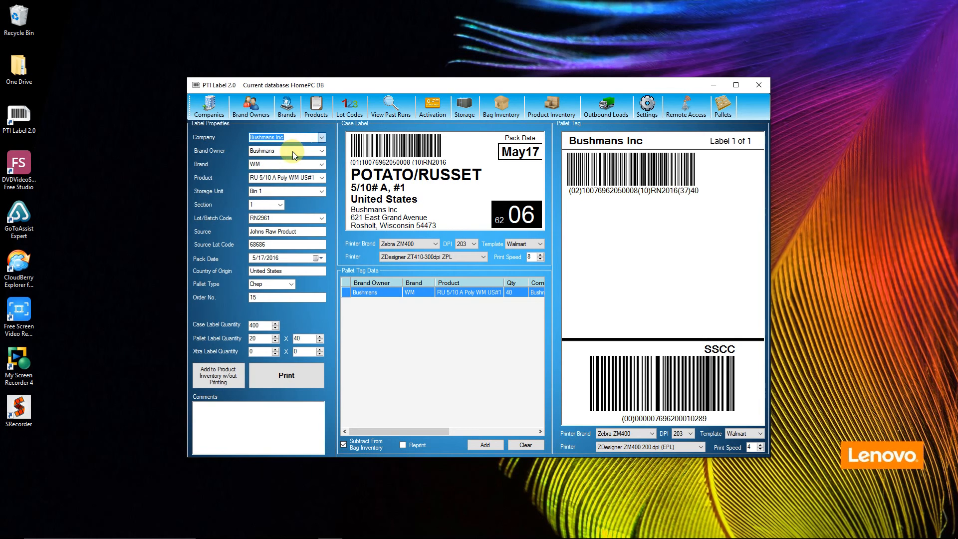
key("Down")
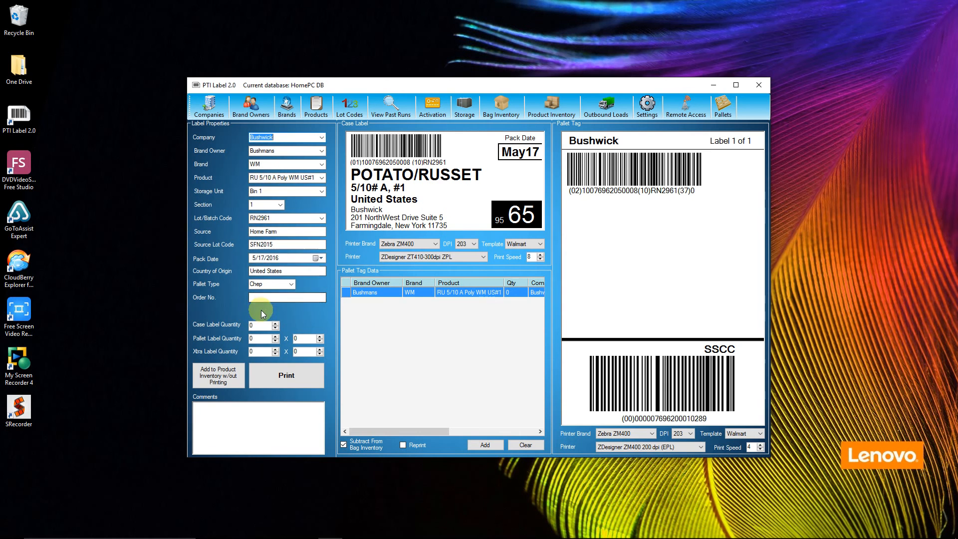
- Enter the first order number, set the case label quantity to 800, and add the RU 5/10 A Poly product to inventory without printing
left_click(260, 326)
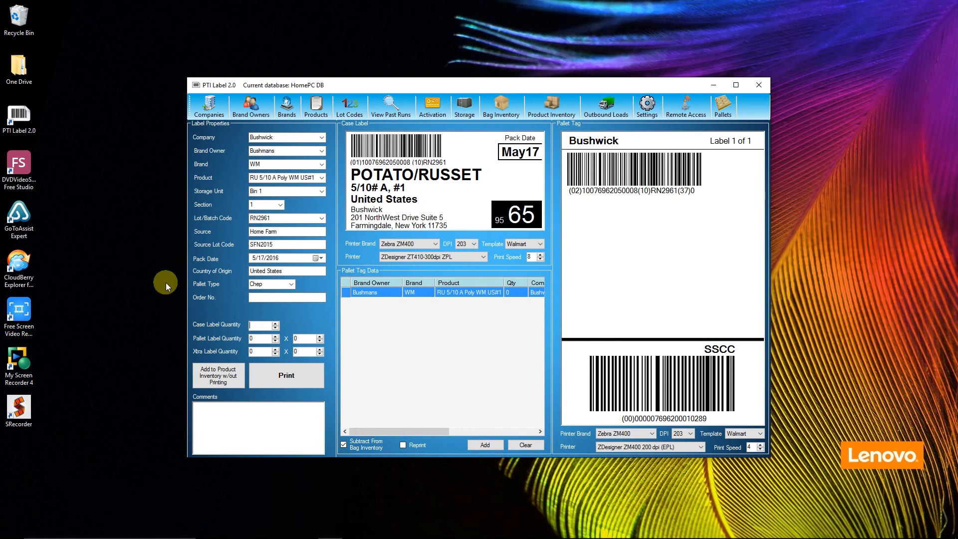
left_click(269, 298)
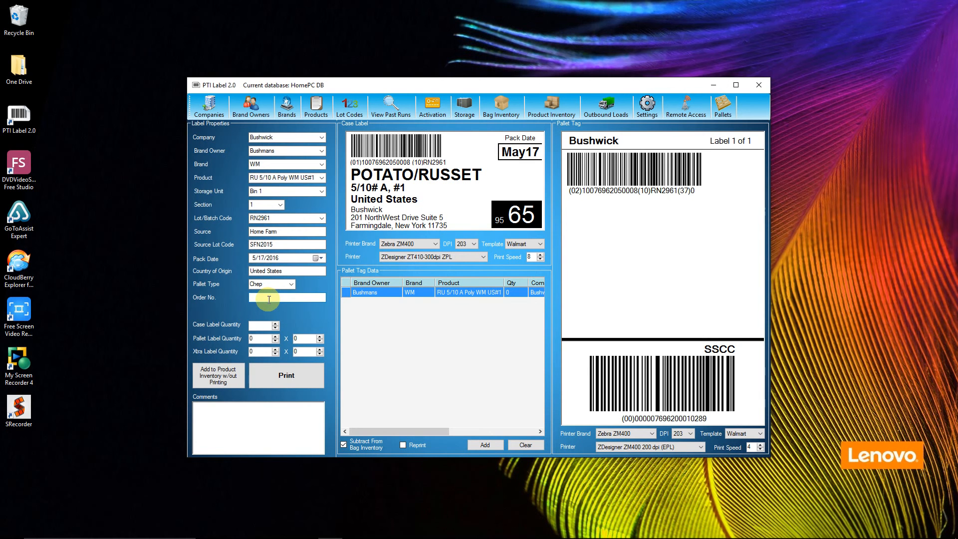
type("100")
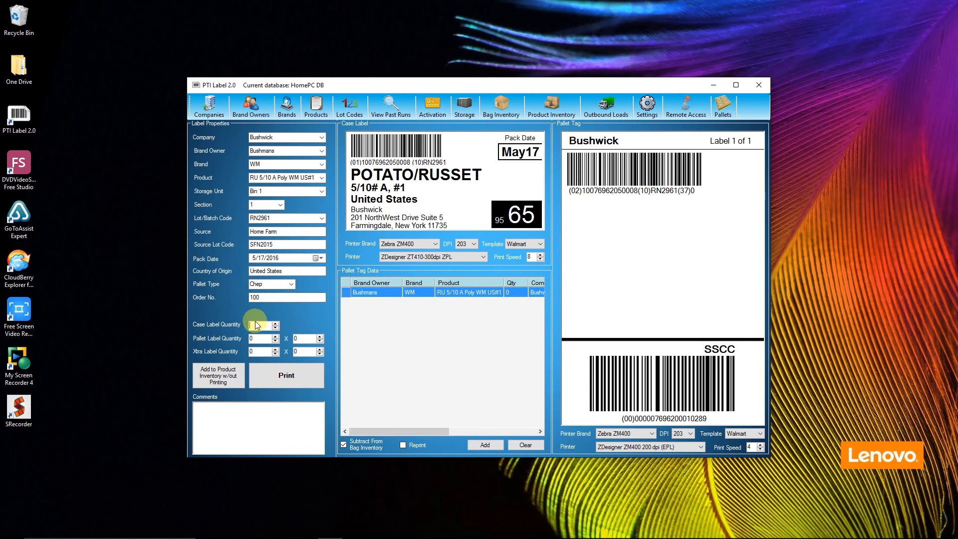
type("800")
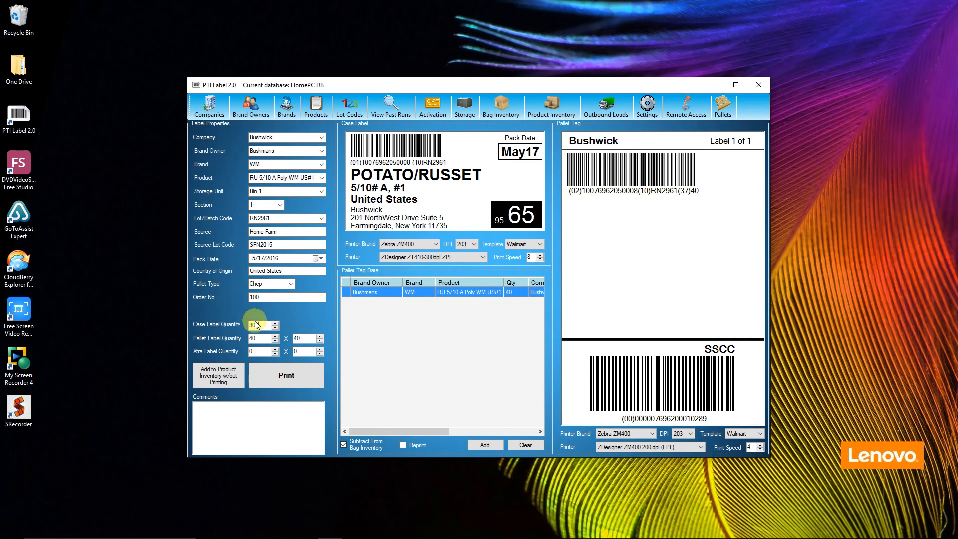
left_click(222, 381)
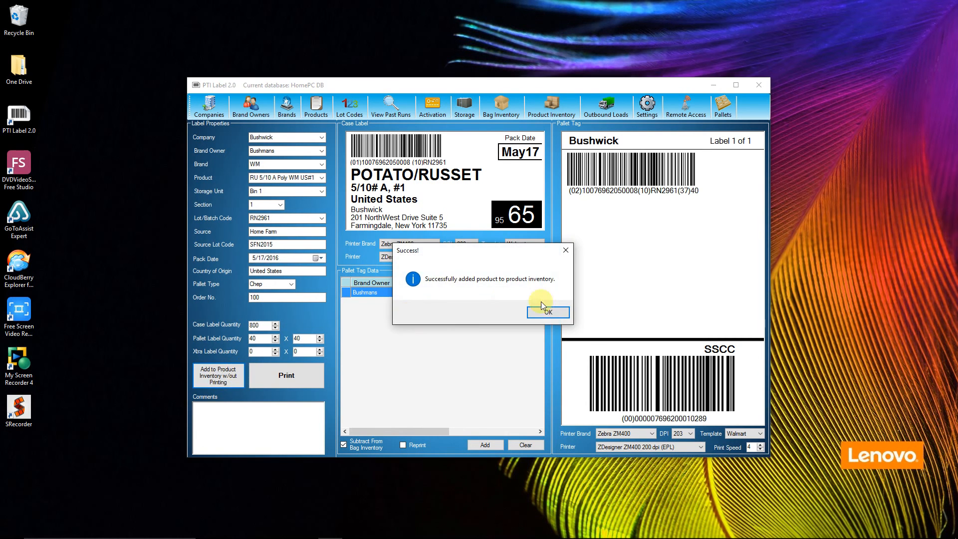
left_click(550, 310)
- Advance the order number by one, set the case label quantity to 820, and add the product to inventory without printing
left_click(266, 298)
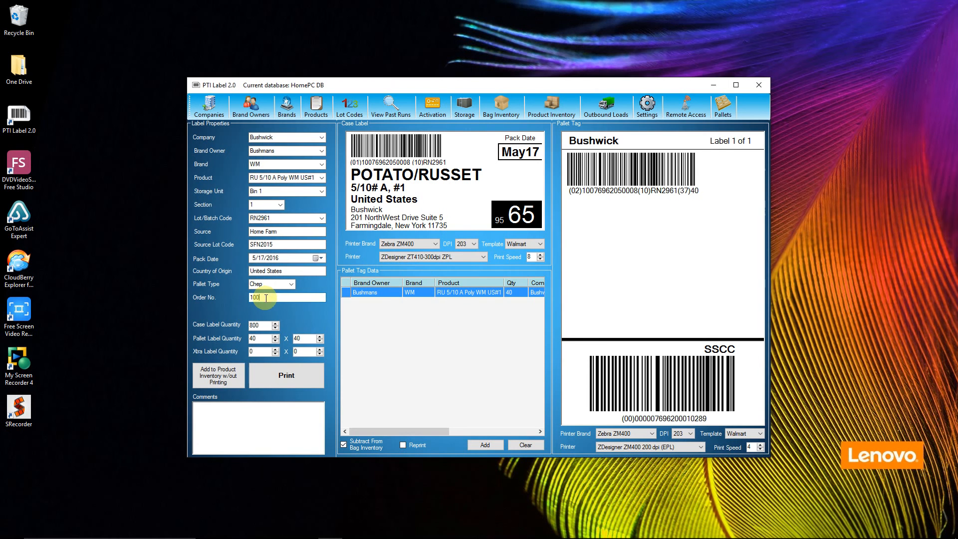
key("BackSpace")
type("1")
left_click(260, 325)
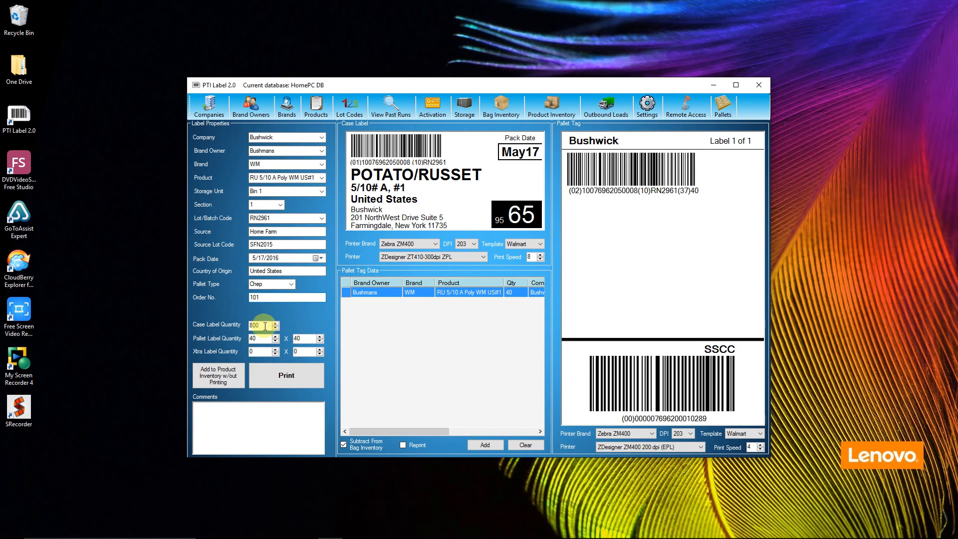
key("BackSpace")
key("BackSpace")
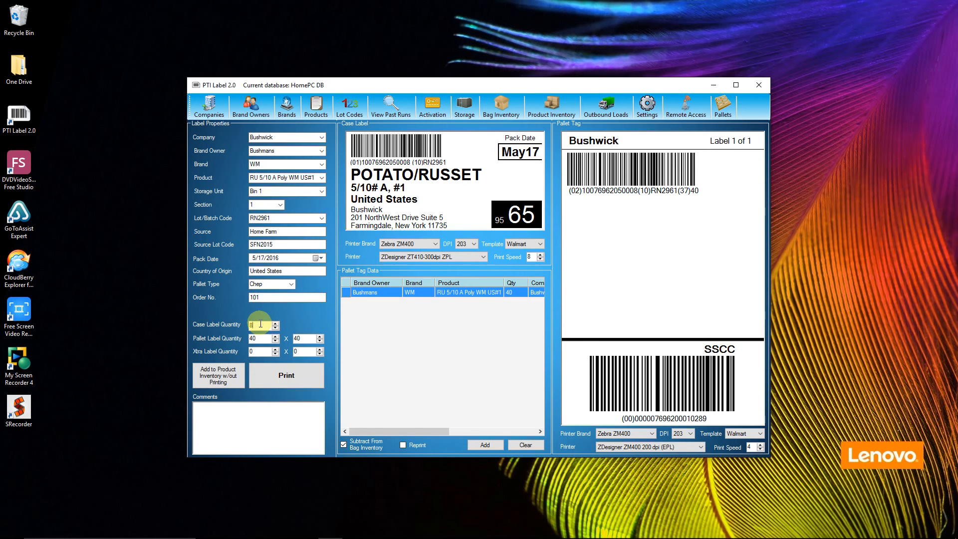
type("20")
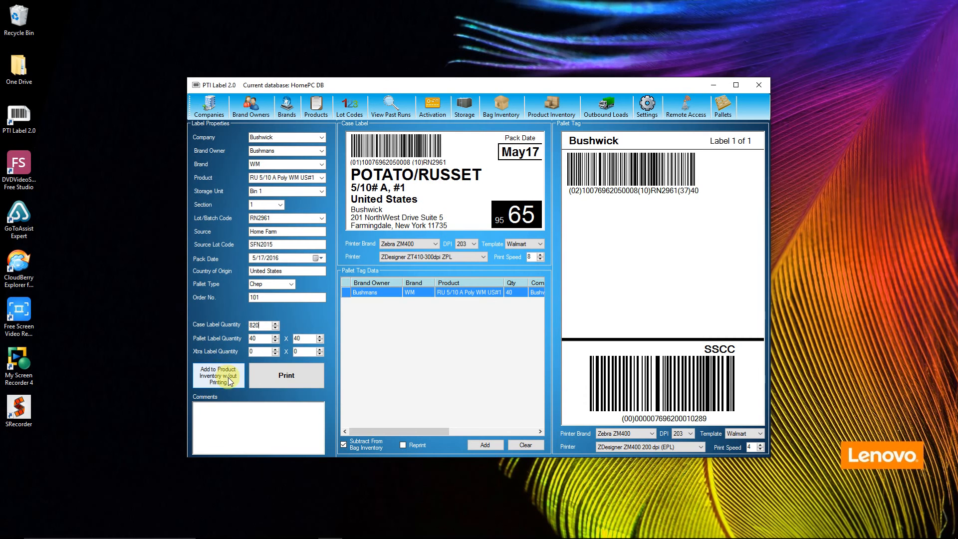
left_click(224, 380)
left_click(544, 313)
- Enter the next order number, set the case label quantity to 400, and add the product to inventory without printing
left_click(272, 298)
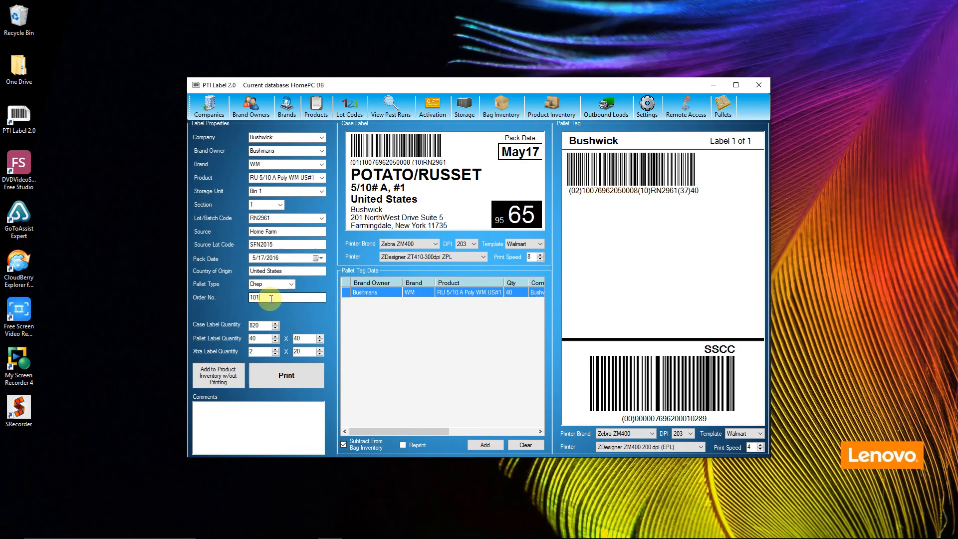
type("2")
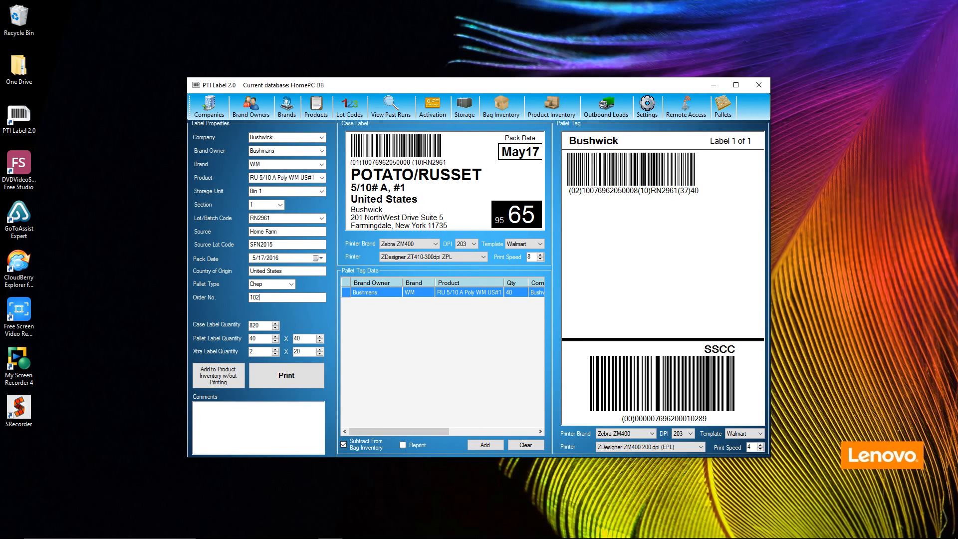
double_click(266, 323)
type("400")
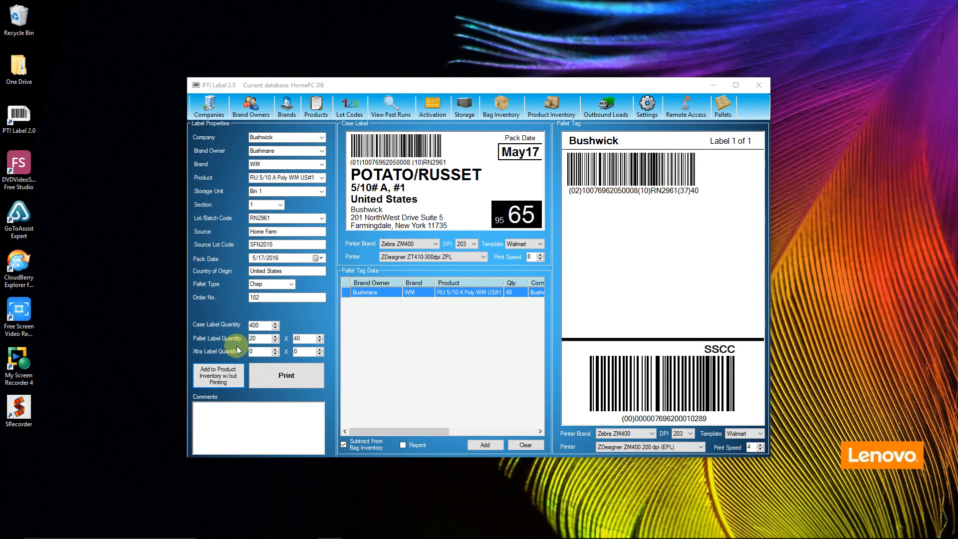
left_click(218, 375)
left_click(547, 313)
- Change the product to RE 50# A RPC WM US#1 and add 35 cases to product inventory without printing
left_click(322, 178)
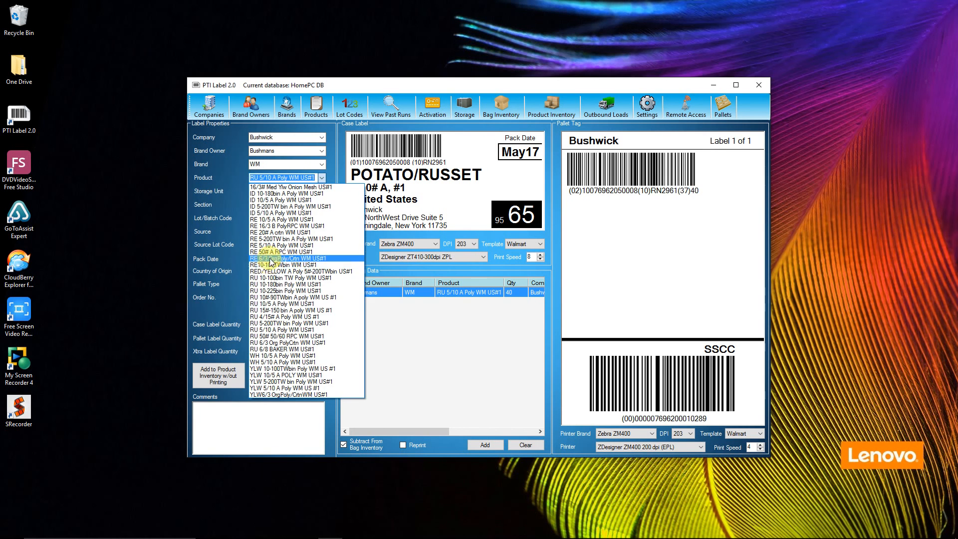
left_click(250, 308)
left_click(262, 324)
type("35")
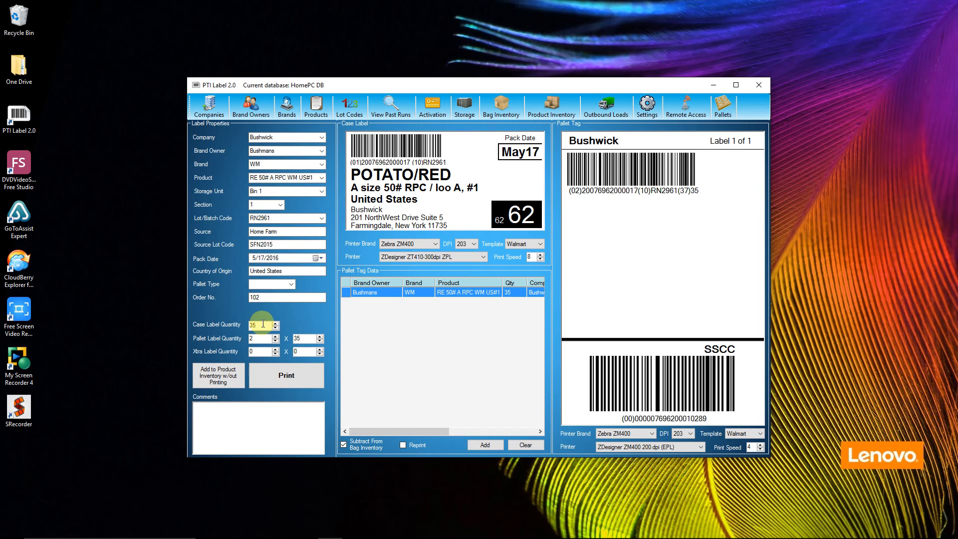
left_click(220, 377)
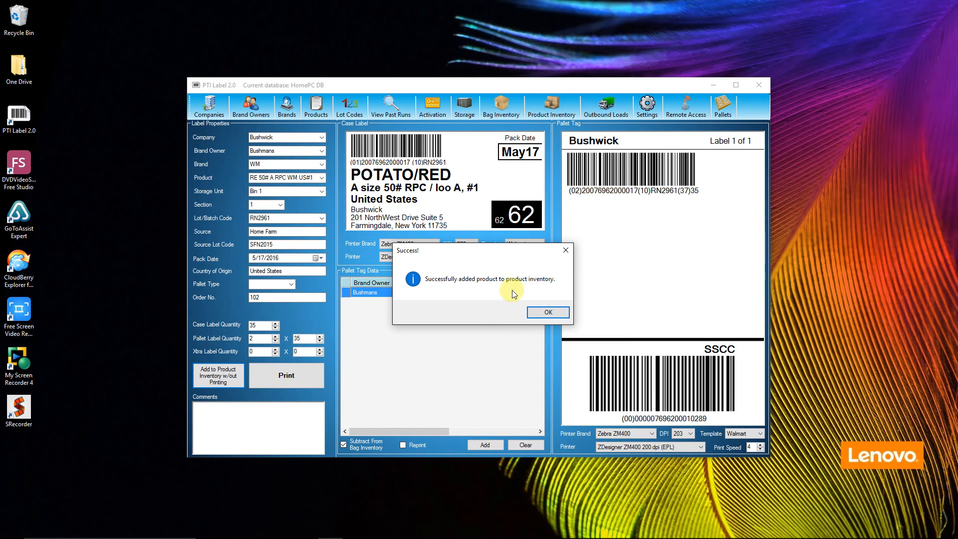
left_click(549, 313)
- Change the product to RU 6/8 BAKER WM US#1 and add 320 cases to product inventory without printing
left_click(322, 178)
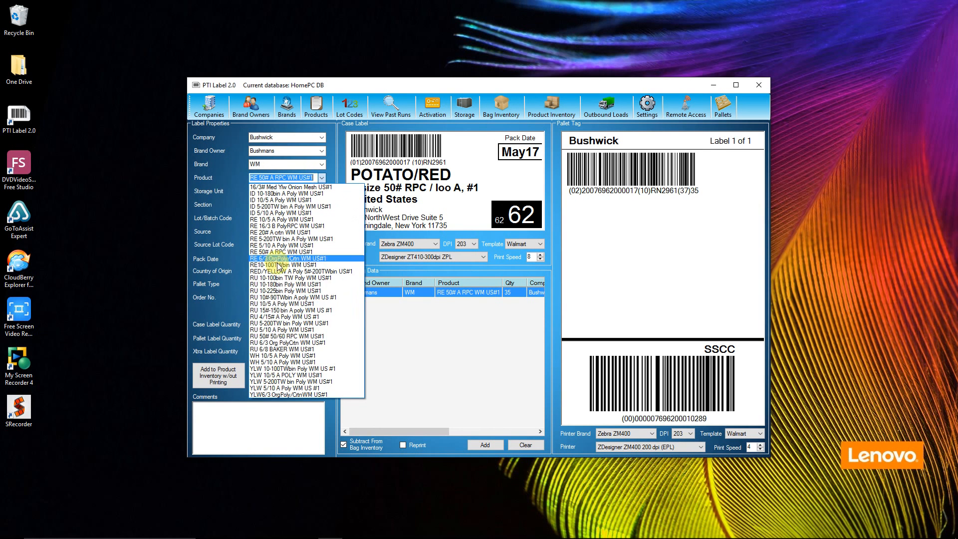
left_click(270, 349)
left_click(264, 326)
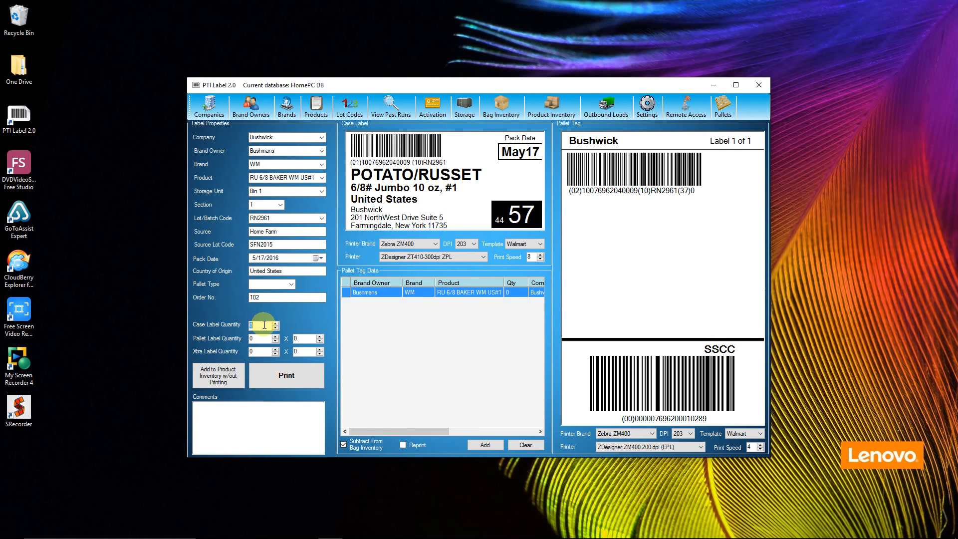
type("32")
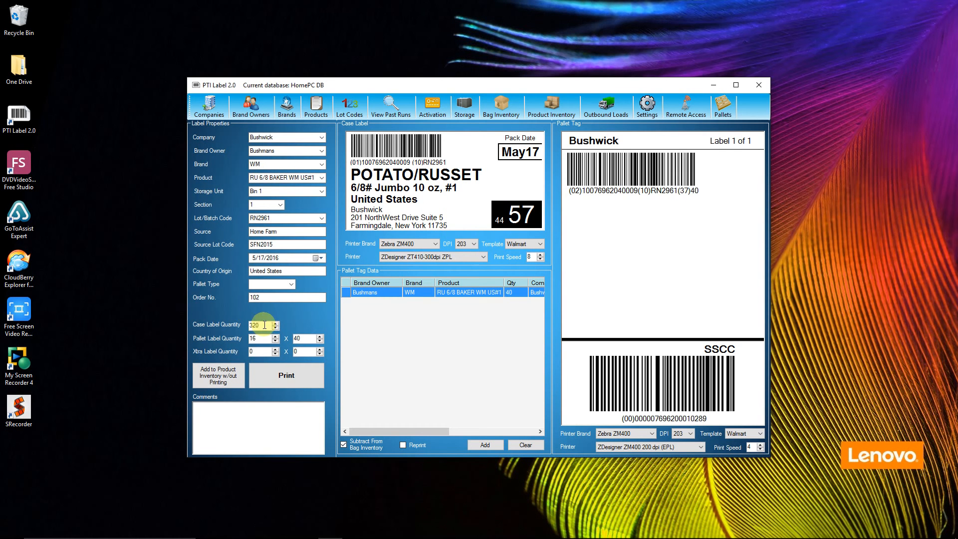
left_click(210, 378)
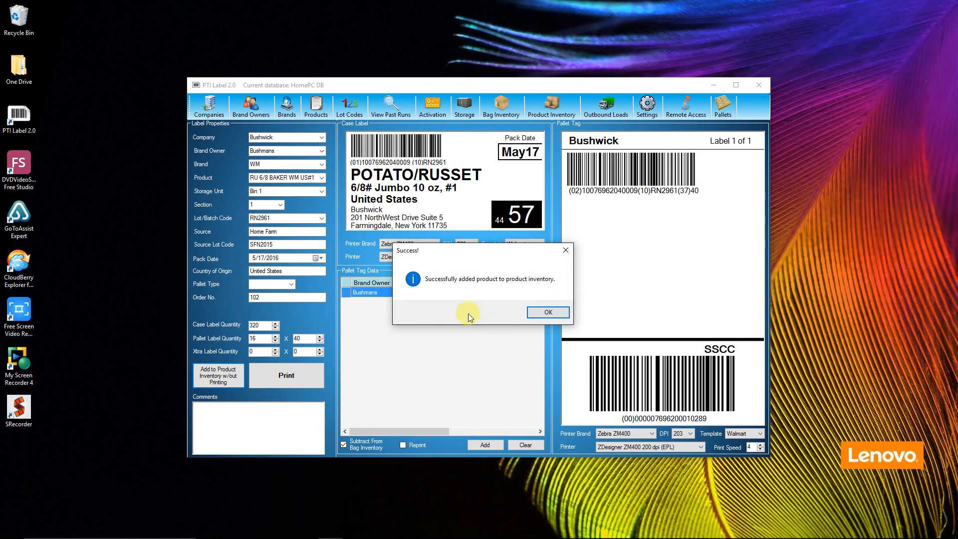
left_click(547, 311)
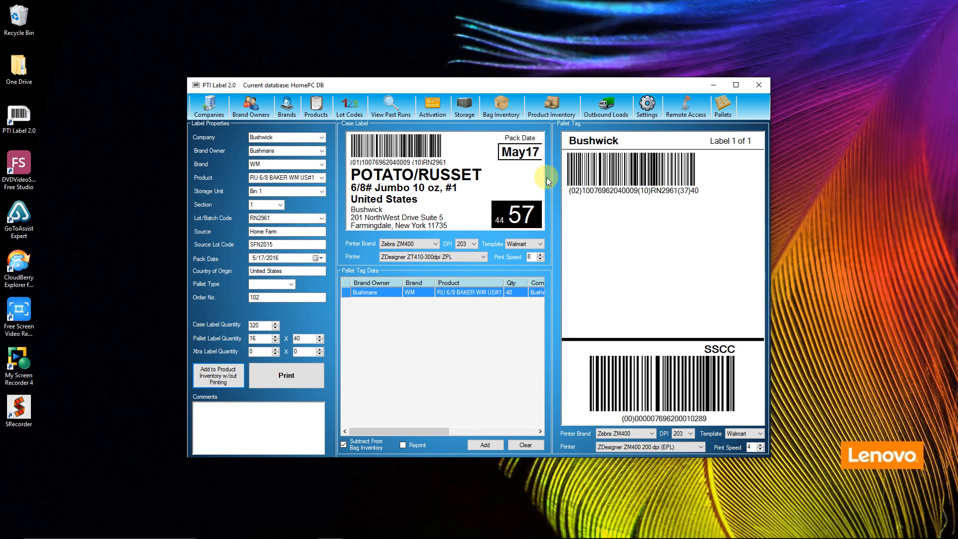
- Review the pallets, cases per pallet, order numbers and lot codes of the added products in the product inventory
left_click(553, 108)
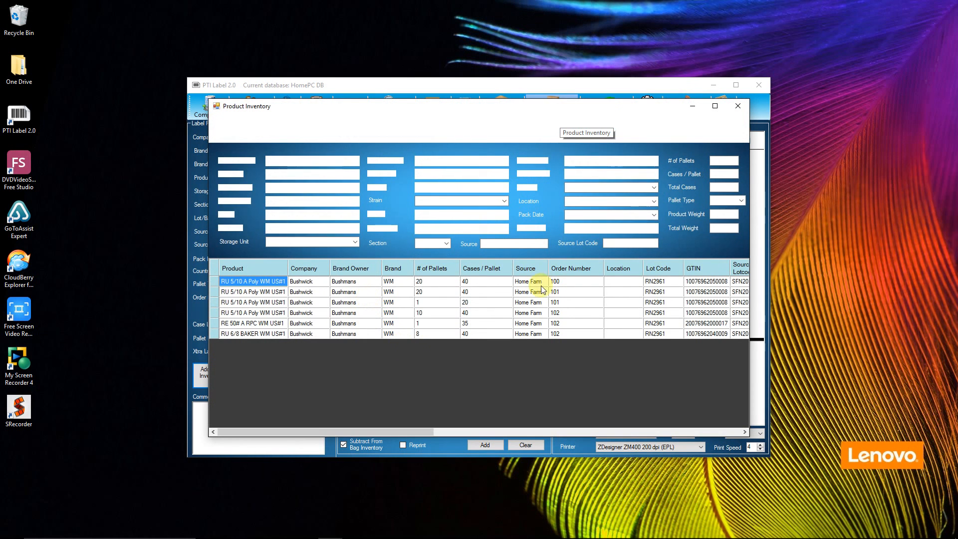
left_click_drag(418, 429, 355, 433)
left_click(738, 106)
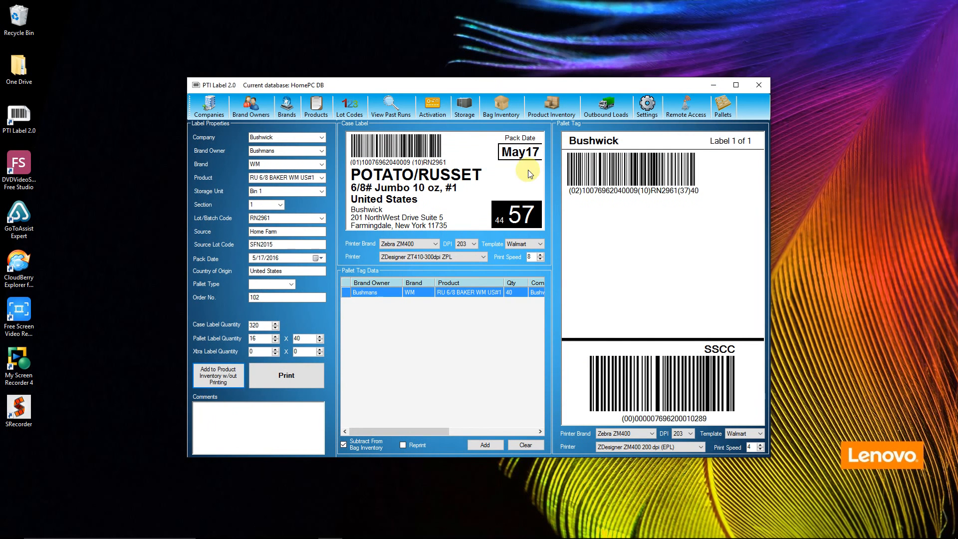
- Load the most recent order as an outbound load, sold to Walmart and shipped to Walmart Tomah
left_click(604, 111)
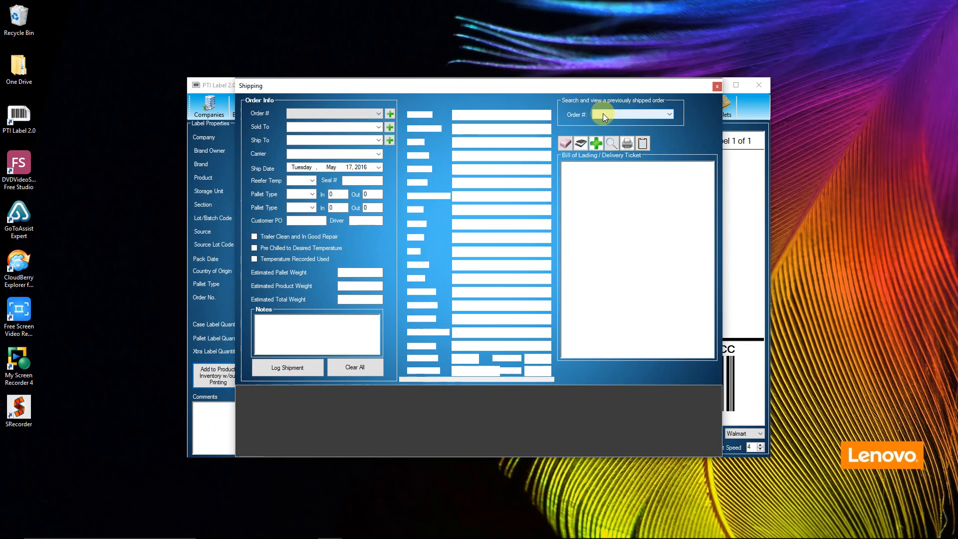
left_click(379, 113)
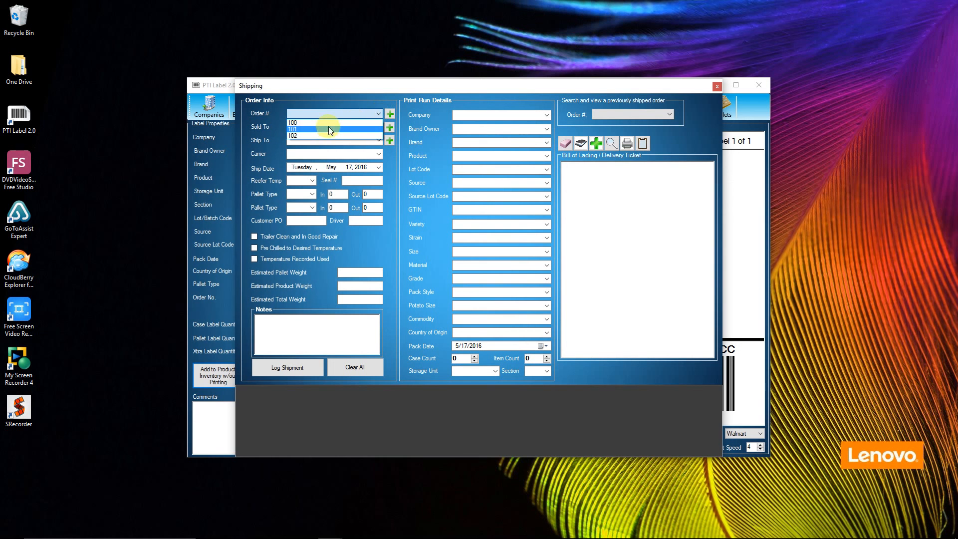
left_click(313, 134)
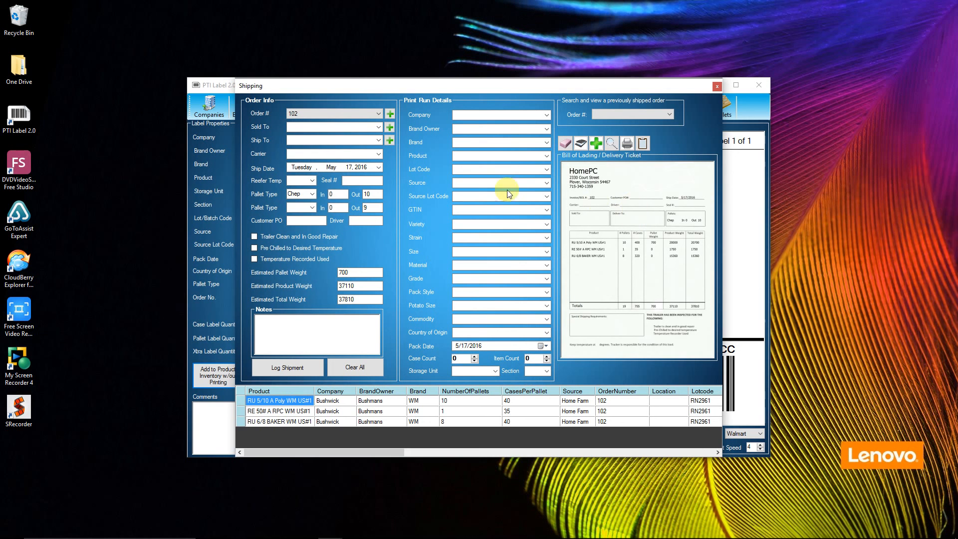
left_click(378, 127)
left_click(352, 133)
left_click(380, 141)
left_click(361, 148)
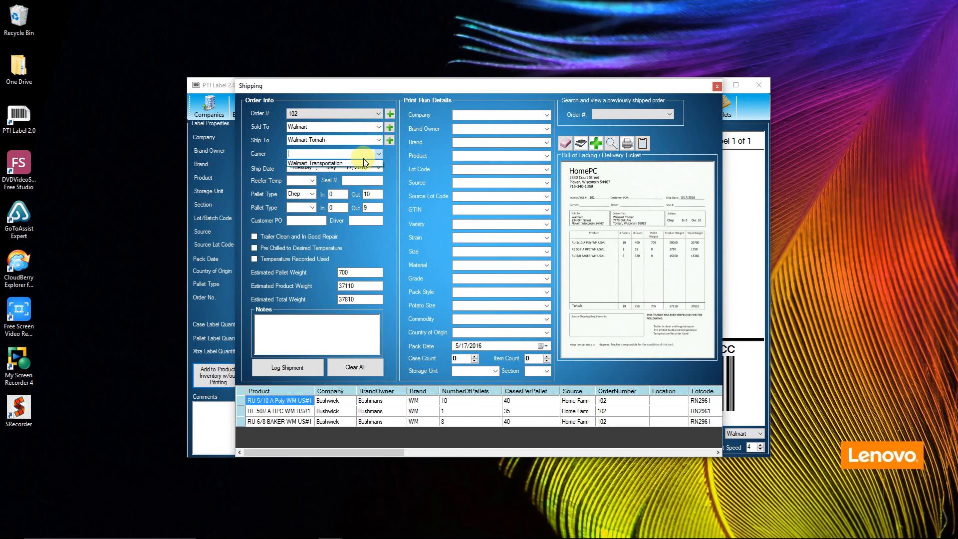
- Set the load's carrier to Walmart Transportation and reefer temperature to 50, log the shipment, and close the shipping window
left_click(351, 166)
left_click(312, 181)
left_click(296, 191)
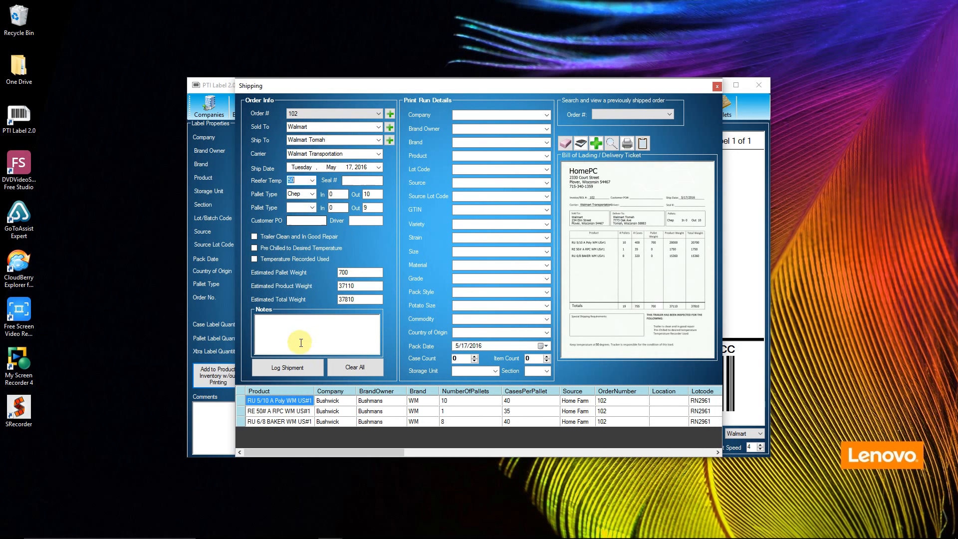
left_click(297, 369)
left_click(519, 312)
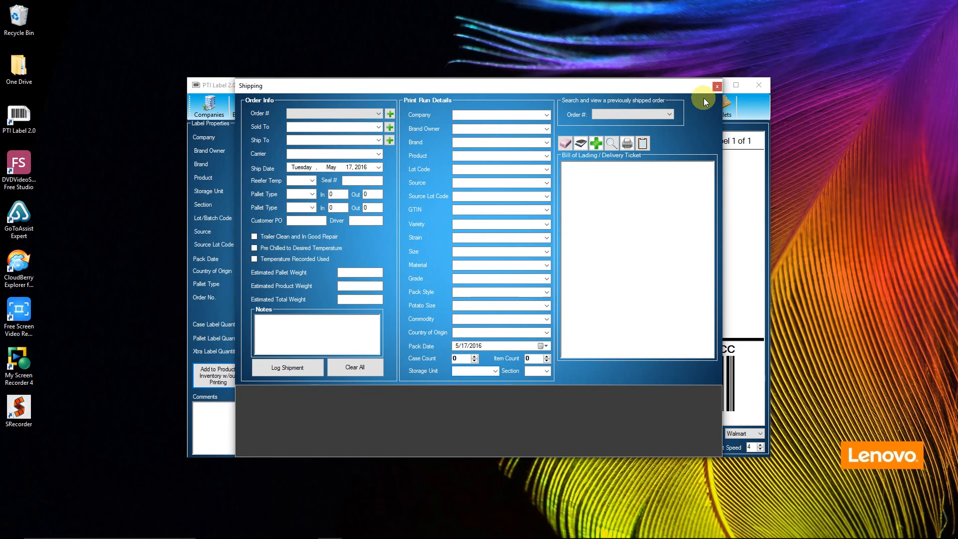
left_click(717, 86)
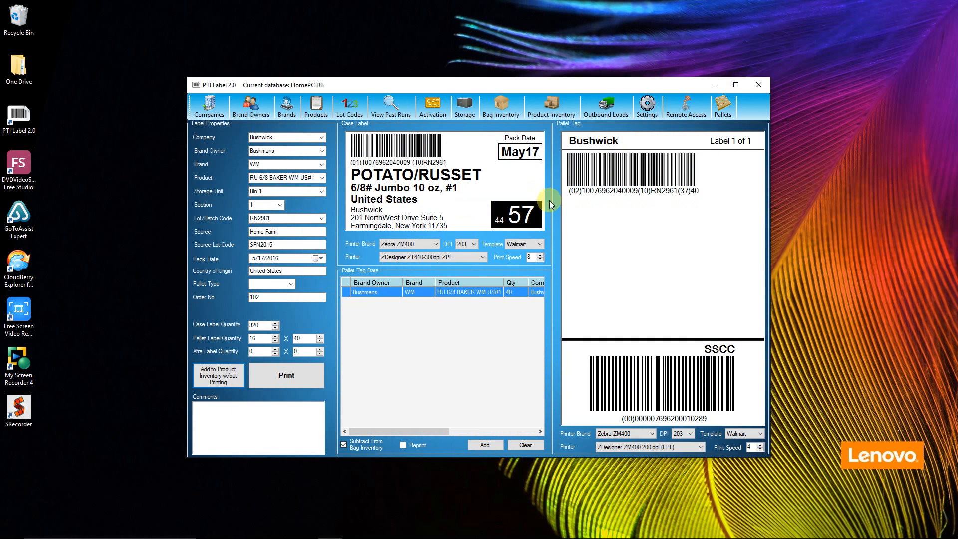
- Review the raw, inventory and shipped amounts and the shipment destinations in the summary report of Home Farm lot code RN2961
left_click(358, 112)
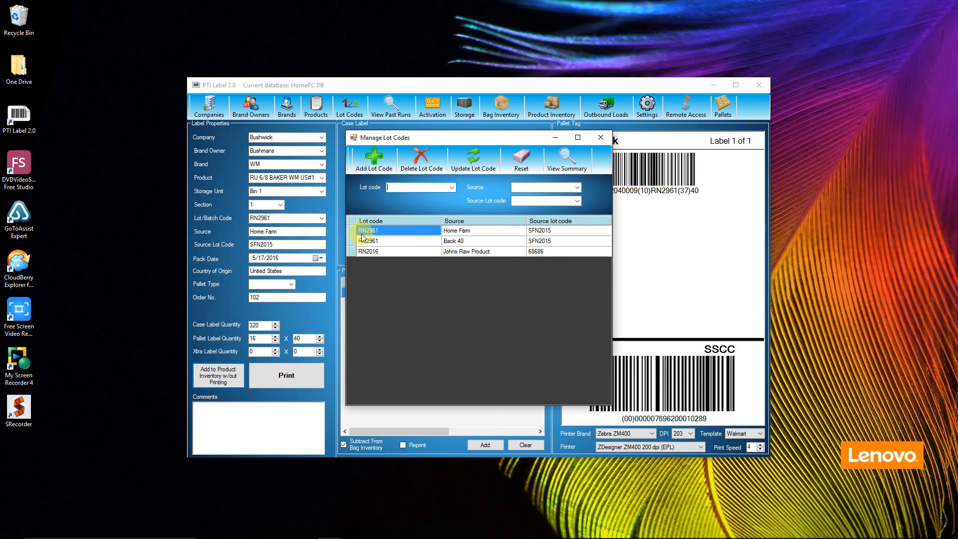
left_click(355, 231)
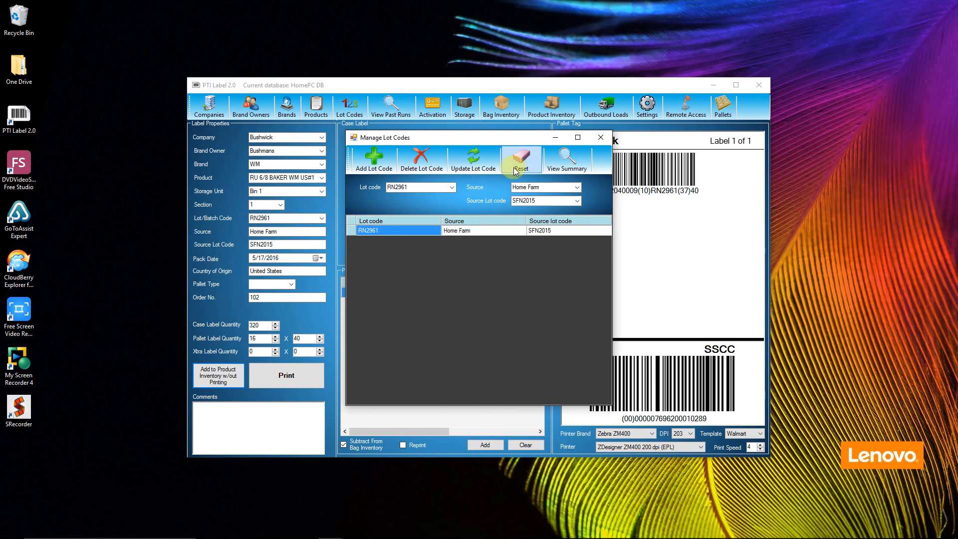
left_click(567, 161)
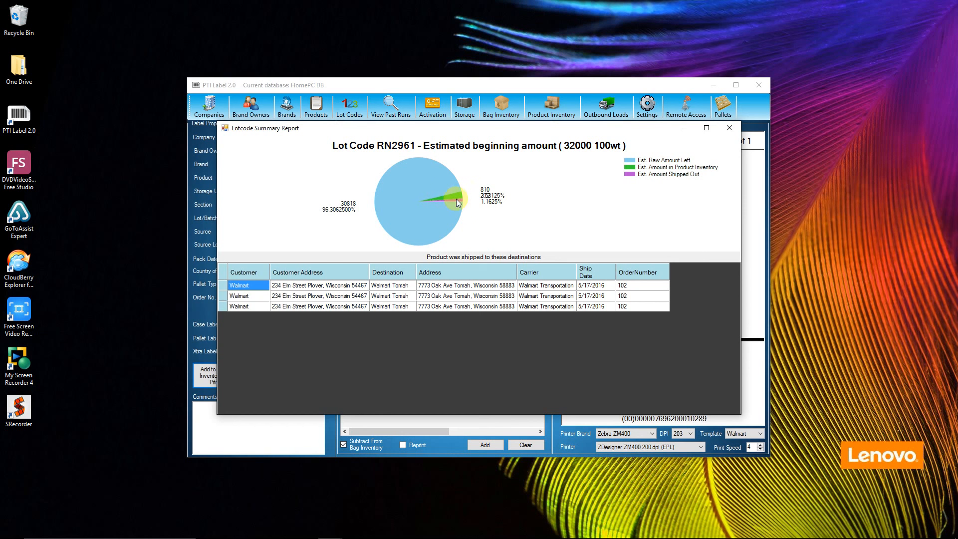
left_click(730, 128)
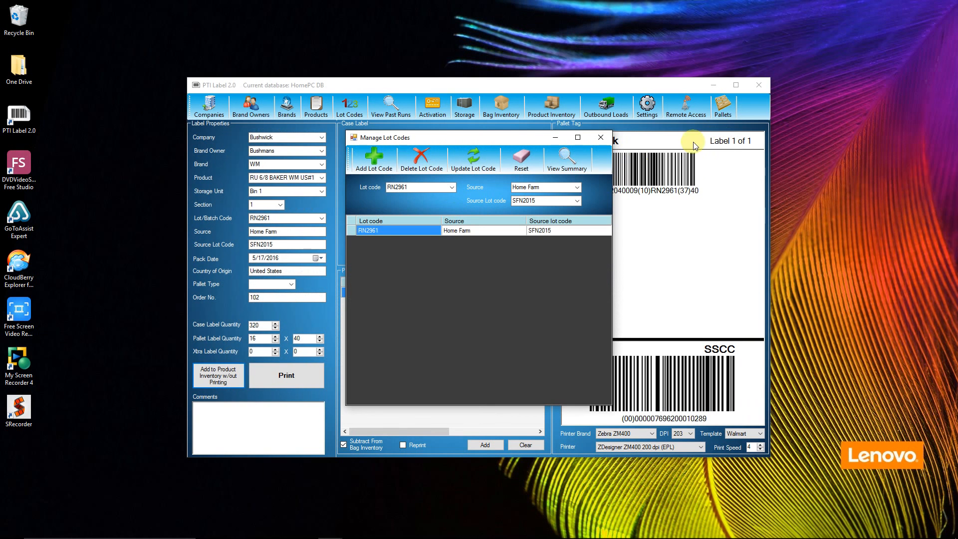
left_click(602, 139)
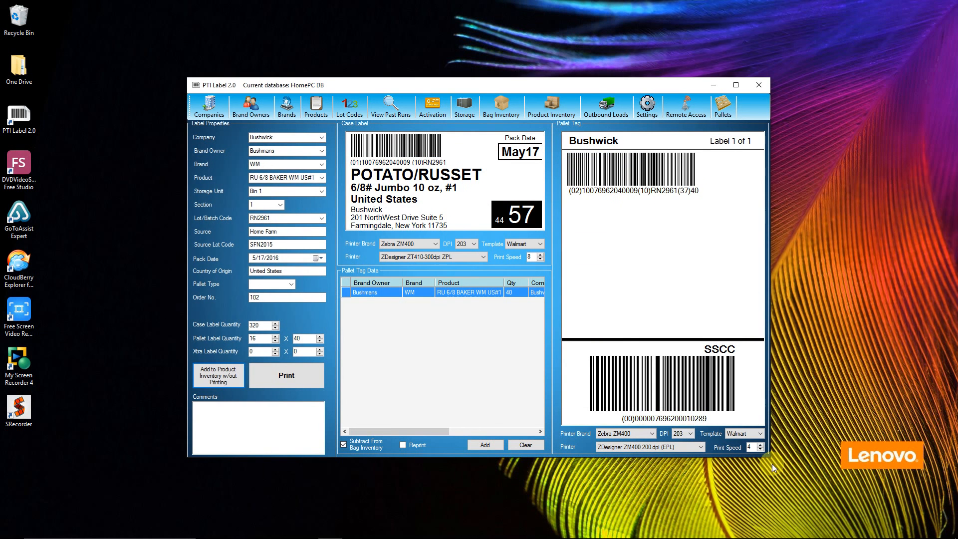
mouse_move(882, 532)
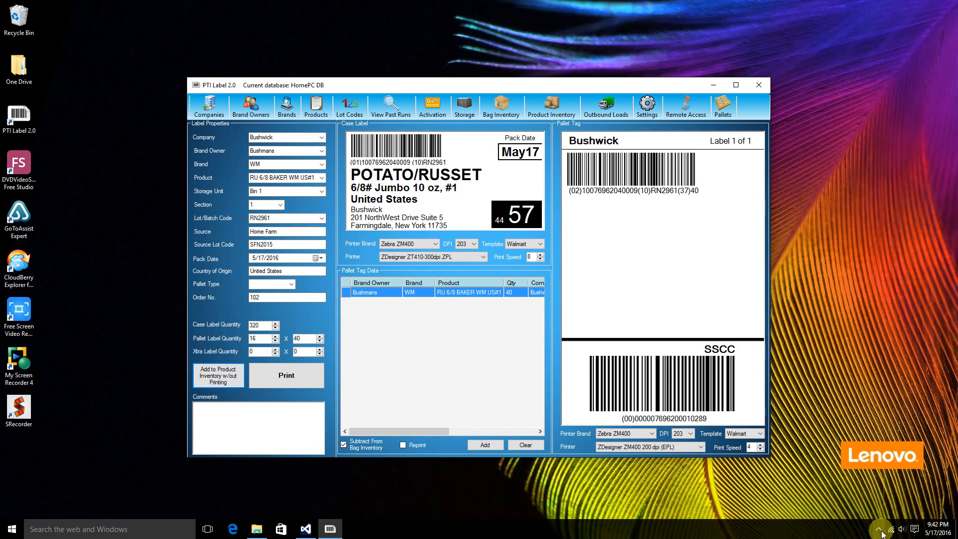
left_click(880, 531)
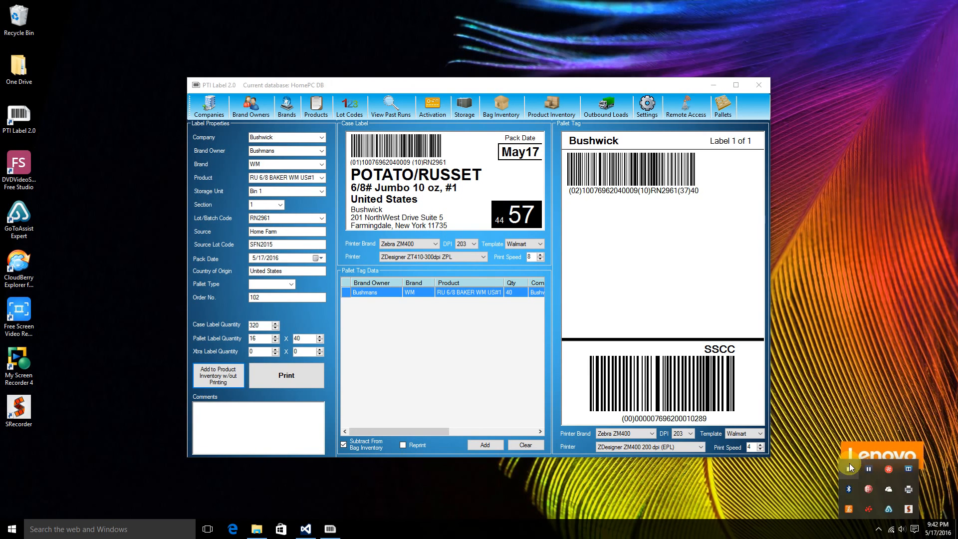